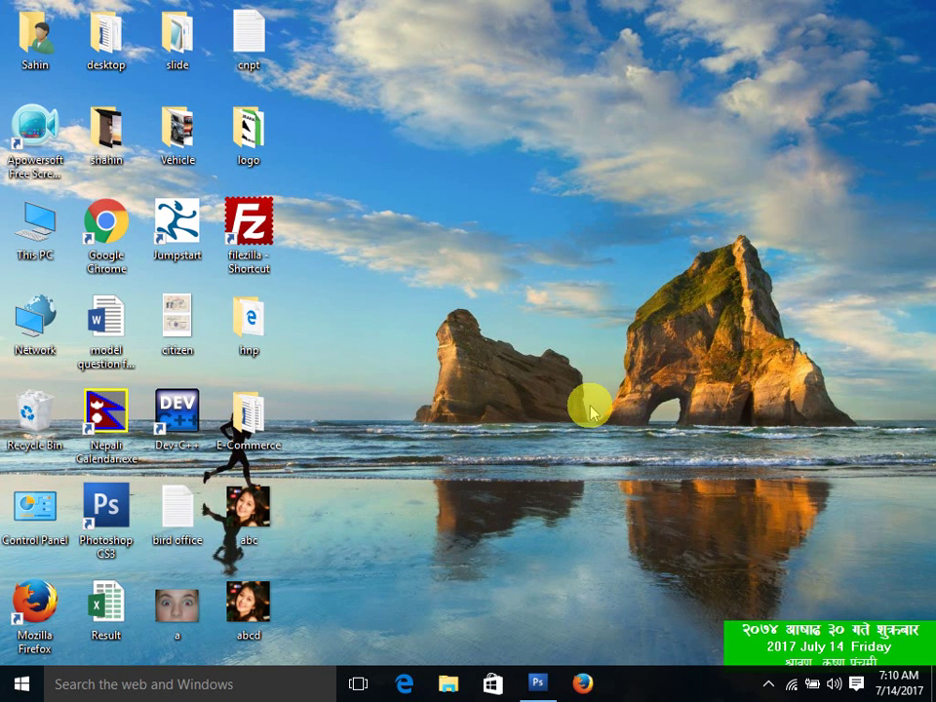
- Bring Photoshop to the front and show the Animation (Frames) panel via Window > Animation
click(539, 681)
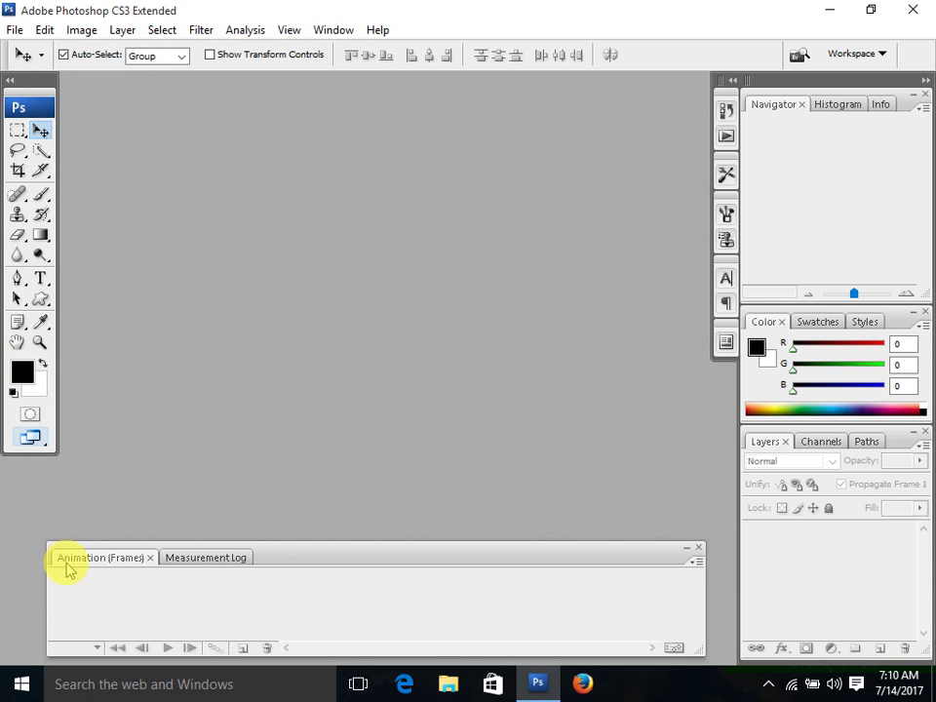
click(334, 30)
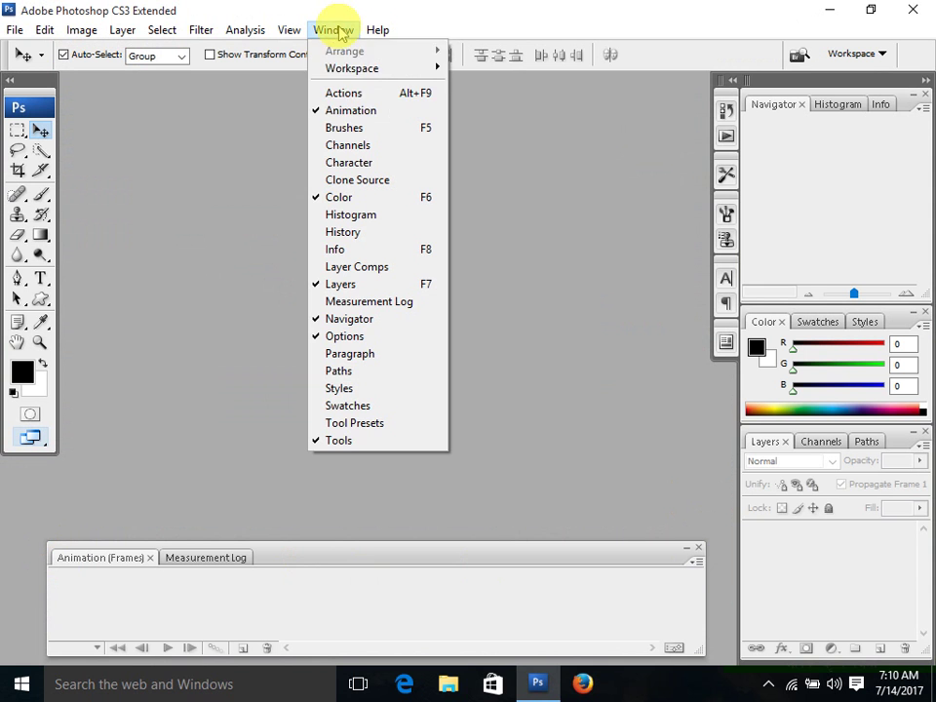
click(351, 115)
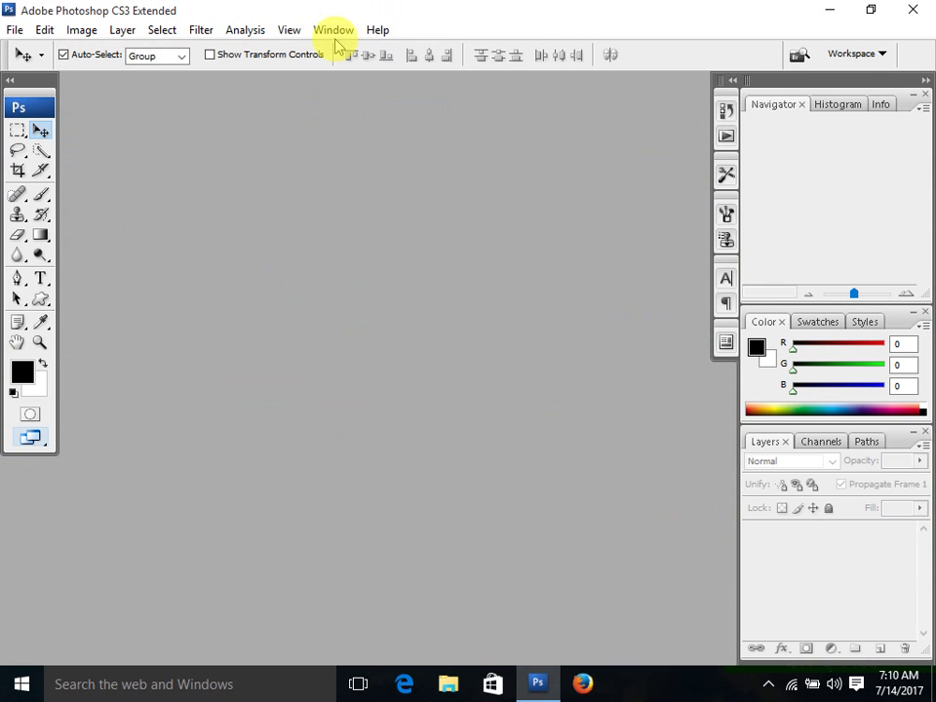
click(334, 31)
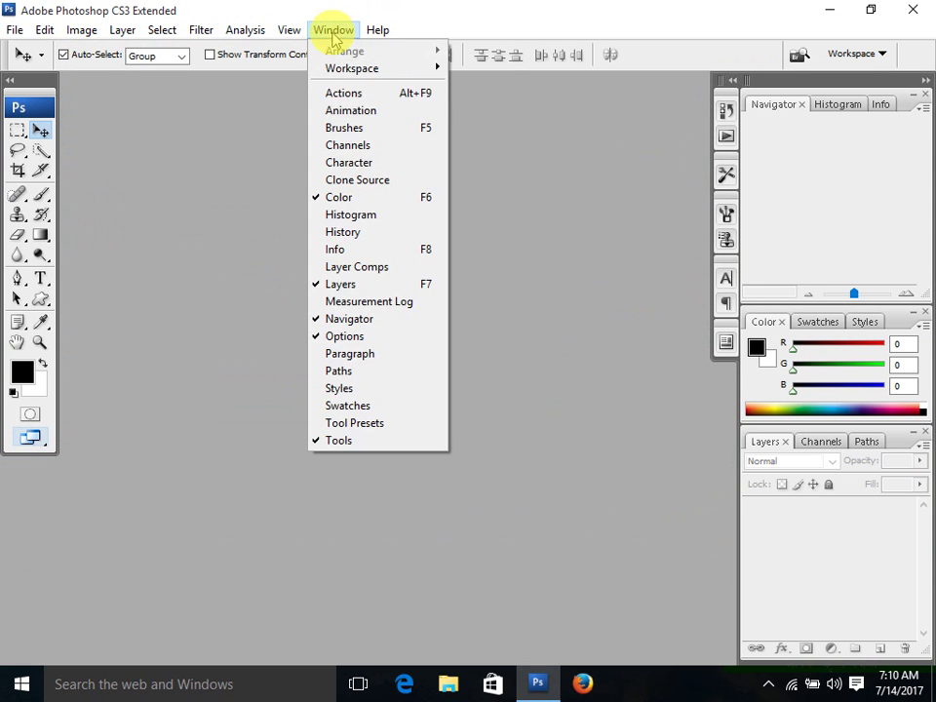
click(341, 112)
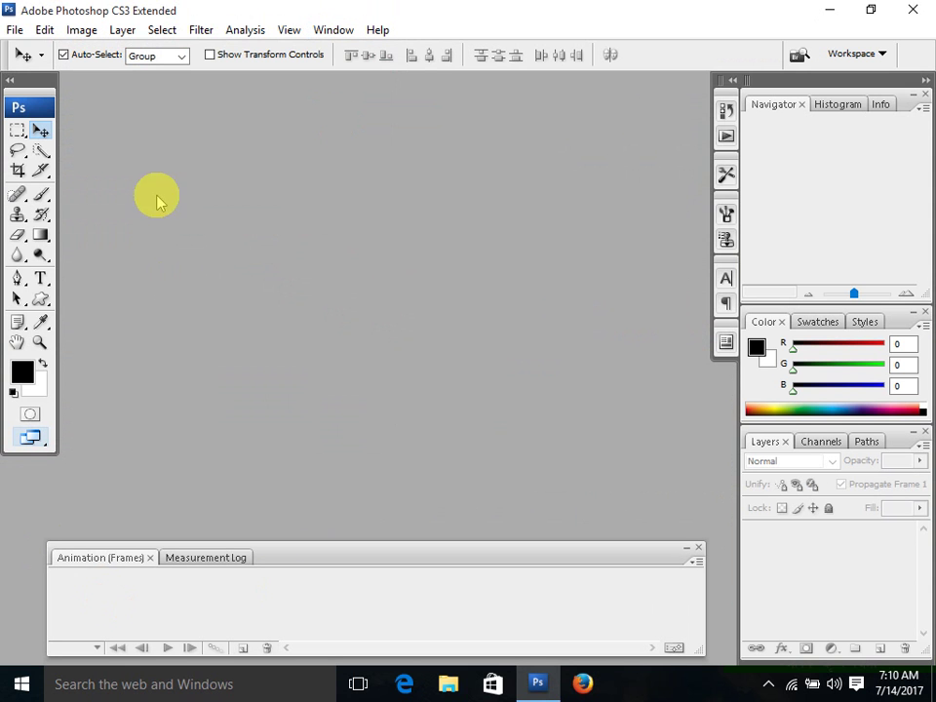
click(14, 30)
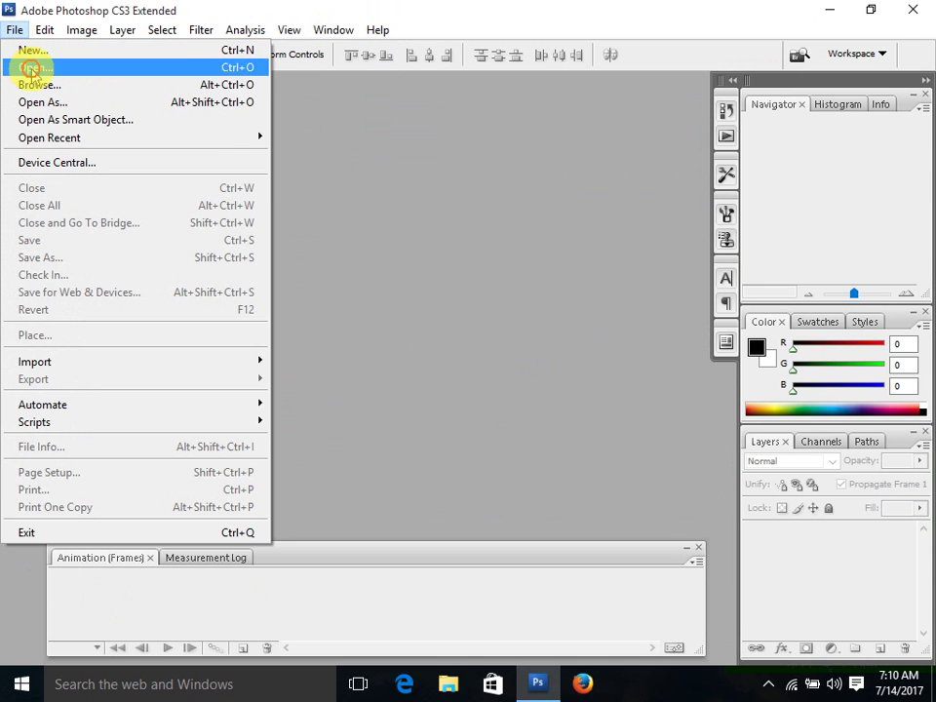
- Open the photo abc (82).jpg from the Image folder
click(30, 68)
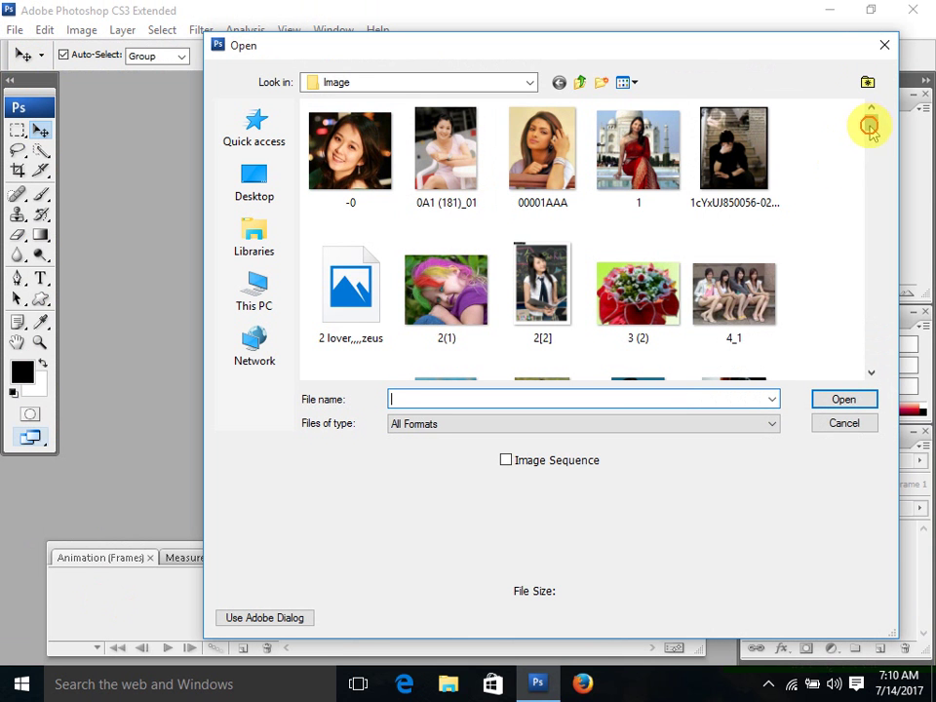
mouse_move(870, 125)
mouse_down()
mouse_move(871, 206)
mouse_move(860, 187)
mouse_move(860, 196)
mouse_up()
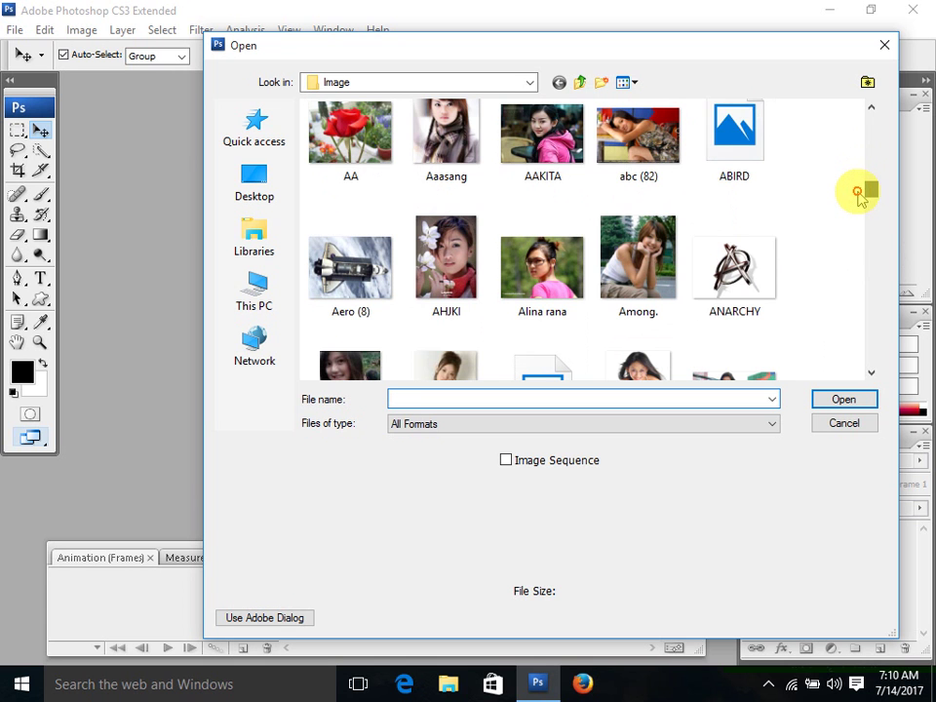
drag(858, 194, 860, 190)
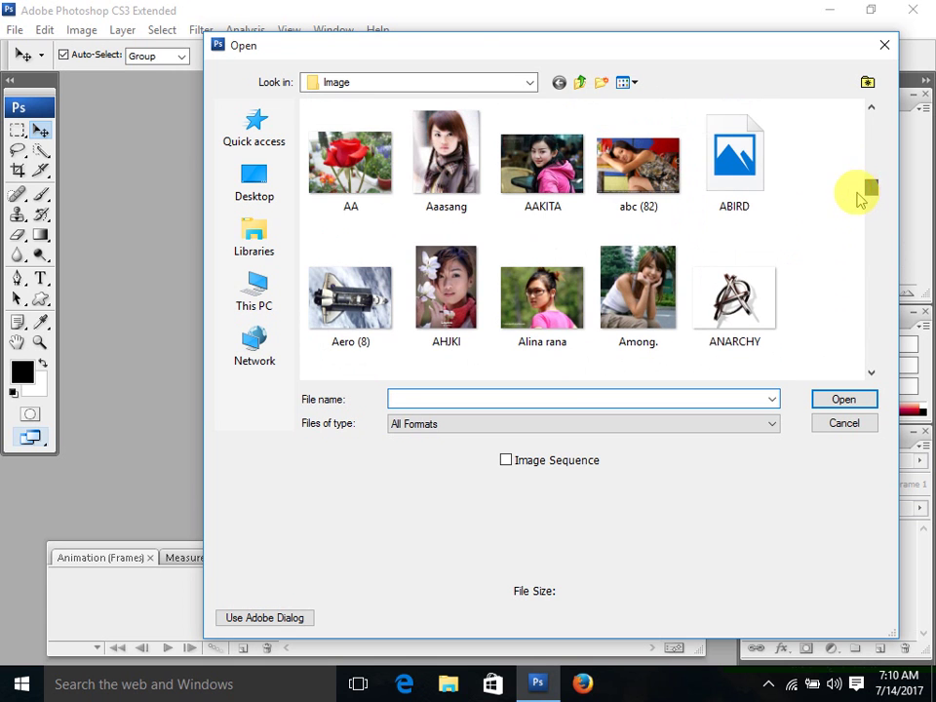
mouse_move(639, 164)
click(673, 180)
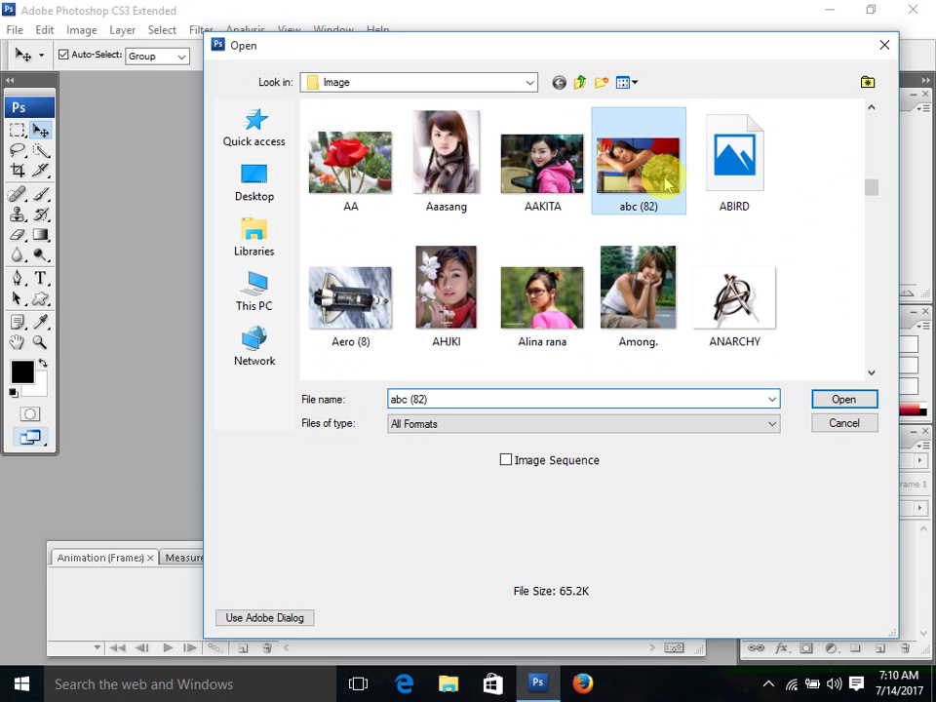
click(836, 401)
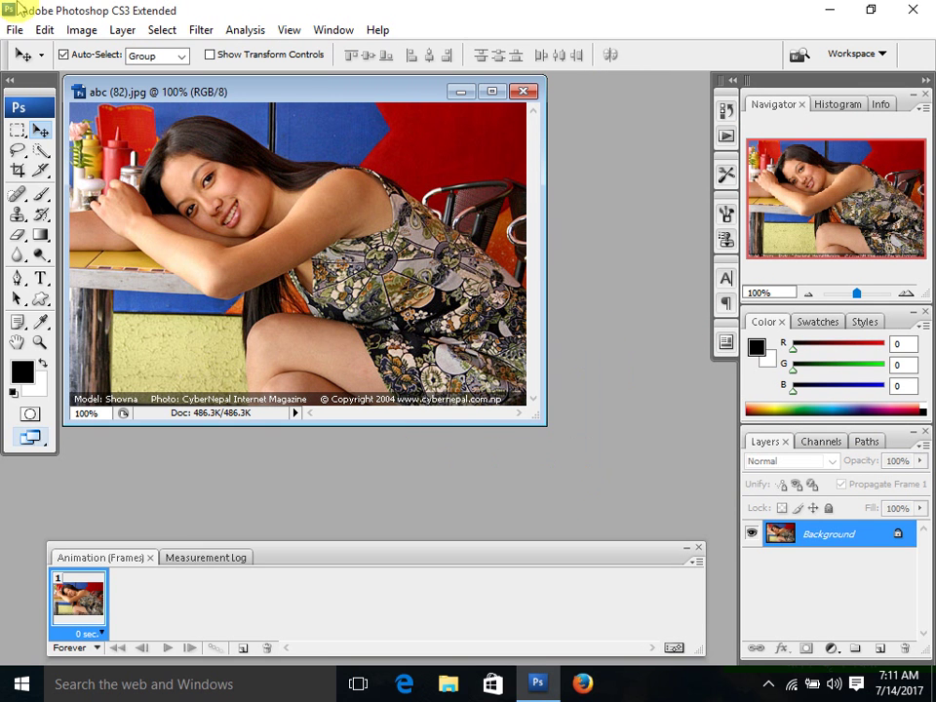
- Create an 800 × 600 px, 72 ppi document with a Transparent background
click(13, 30)
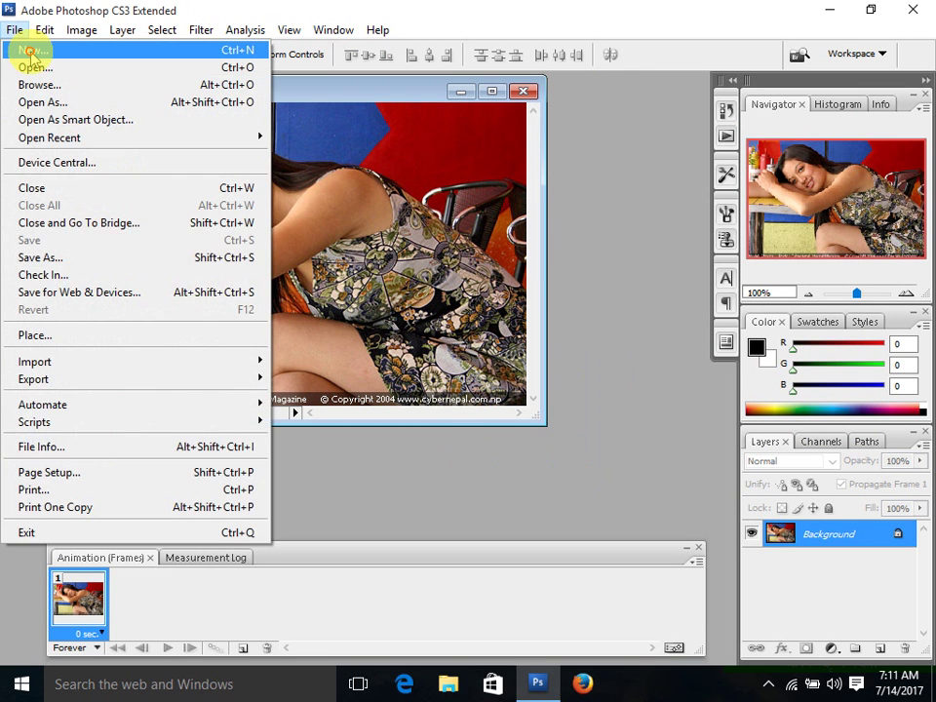
click(33, 57)
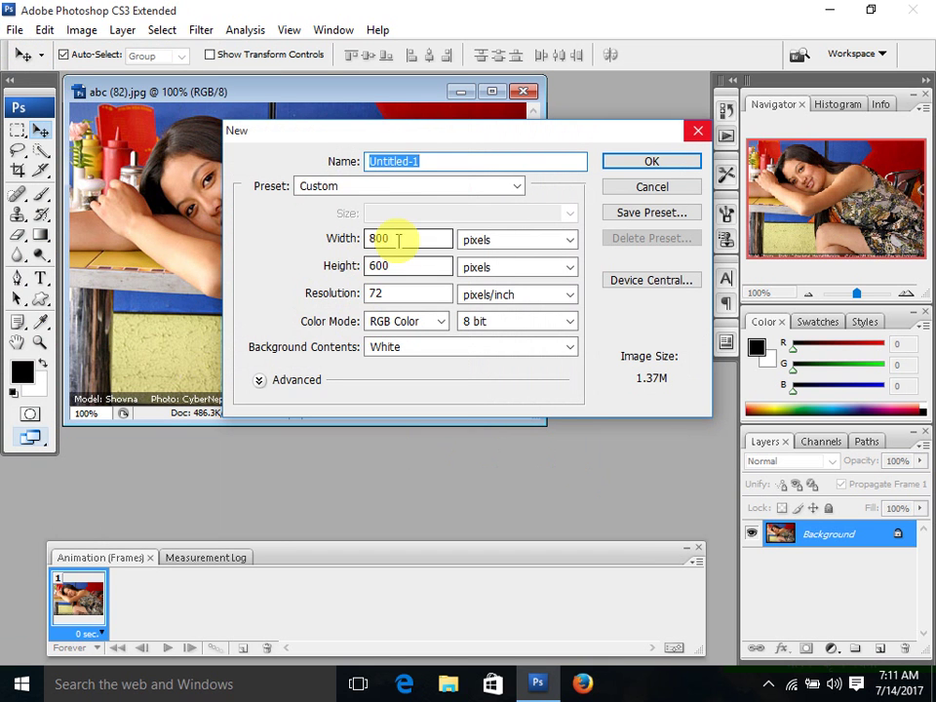
click(398, 240)
click(396, 265)
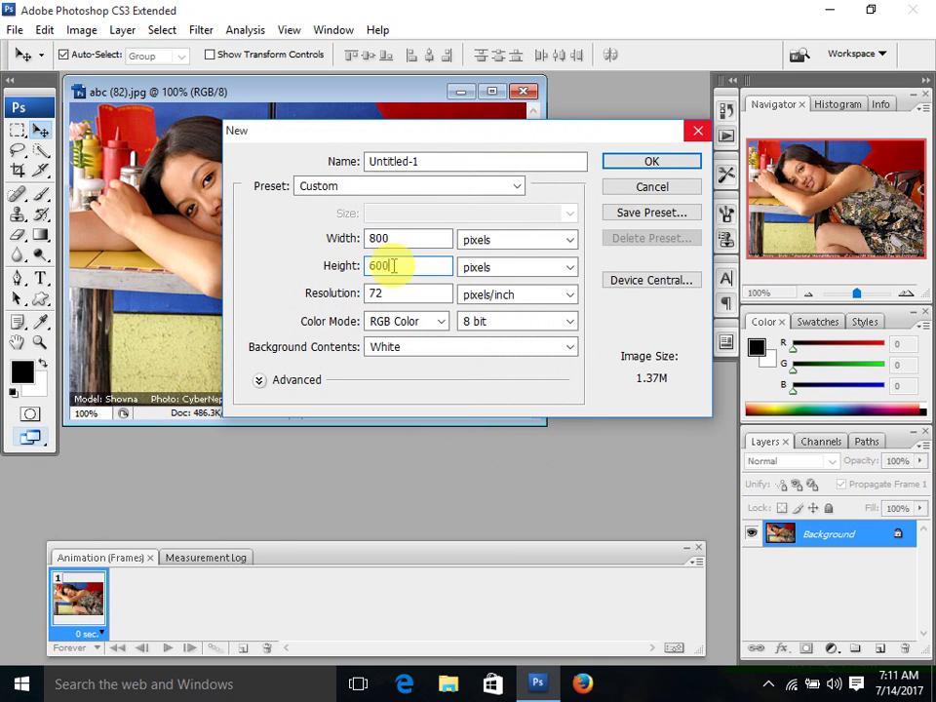
click(382, 293)
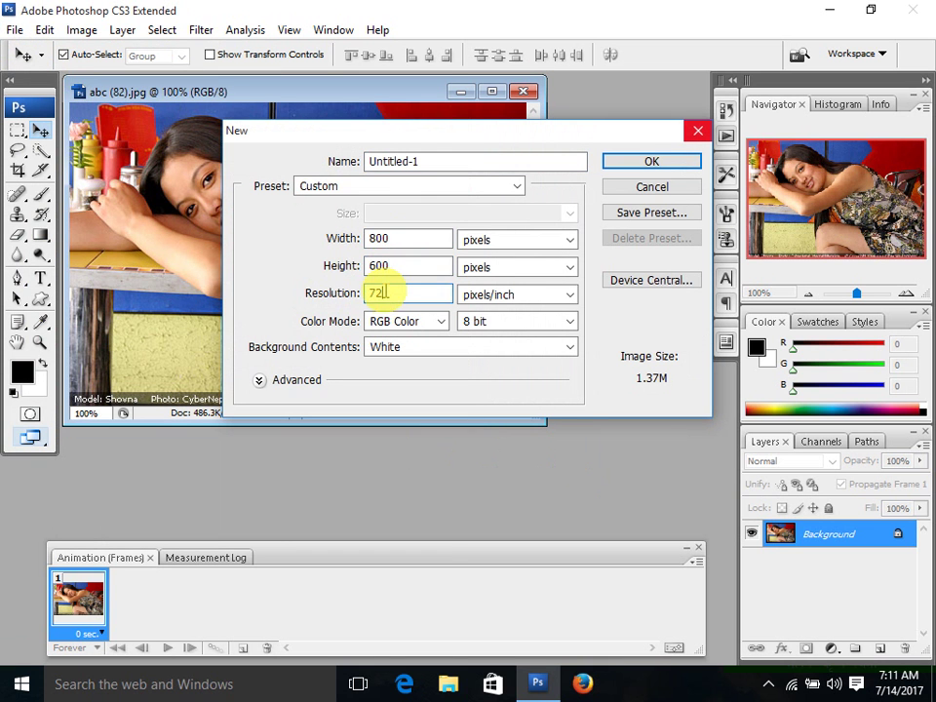
click(397, 348)
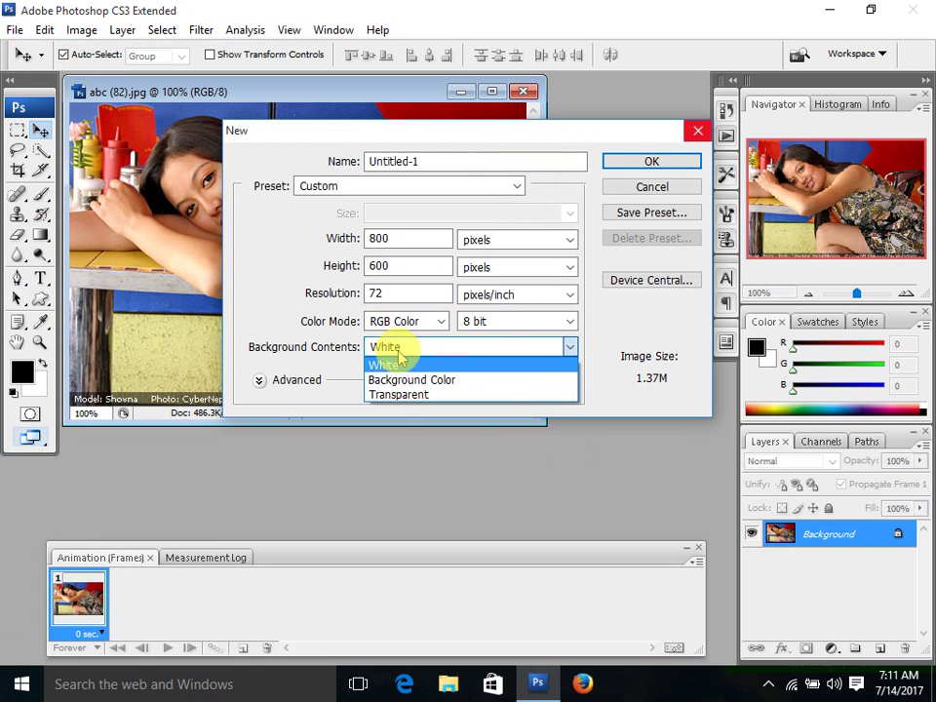
click(399, 400)
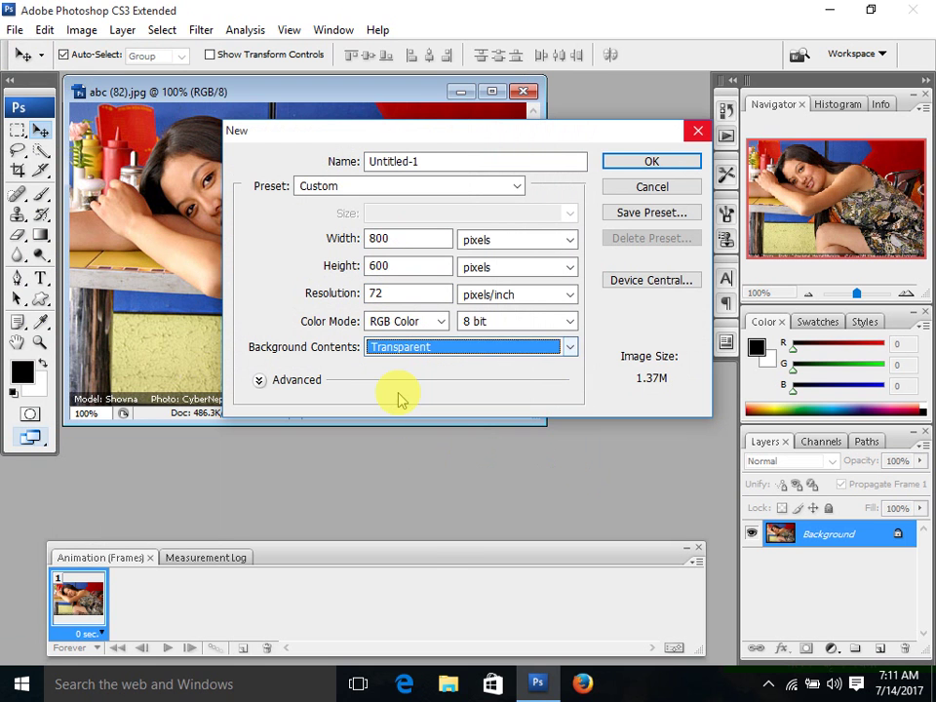
click(634, 161)
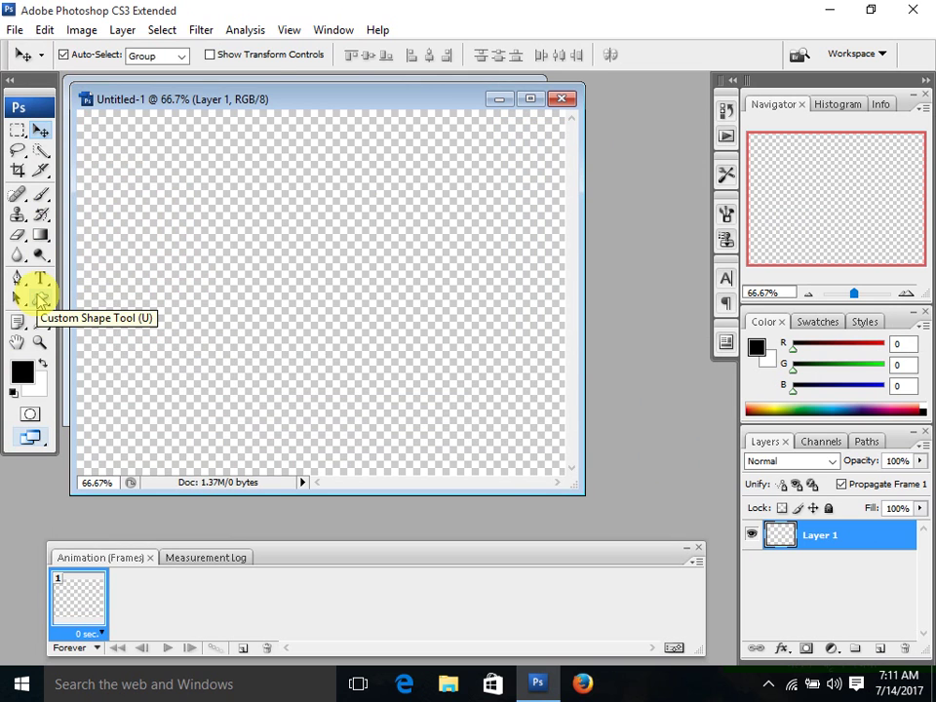
- Draw a starburst custom shape on the blank canvas
click(39, 299)
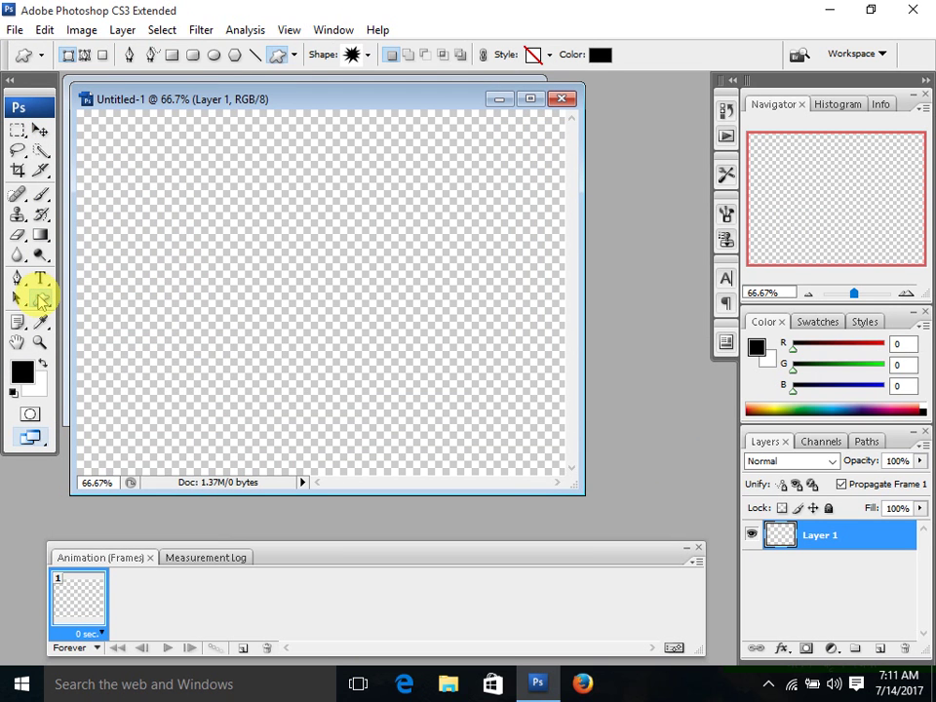
right_click(39, 299)
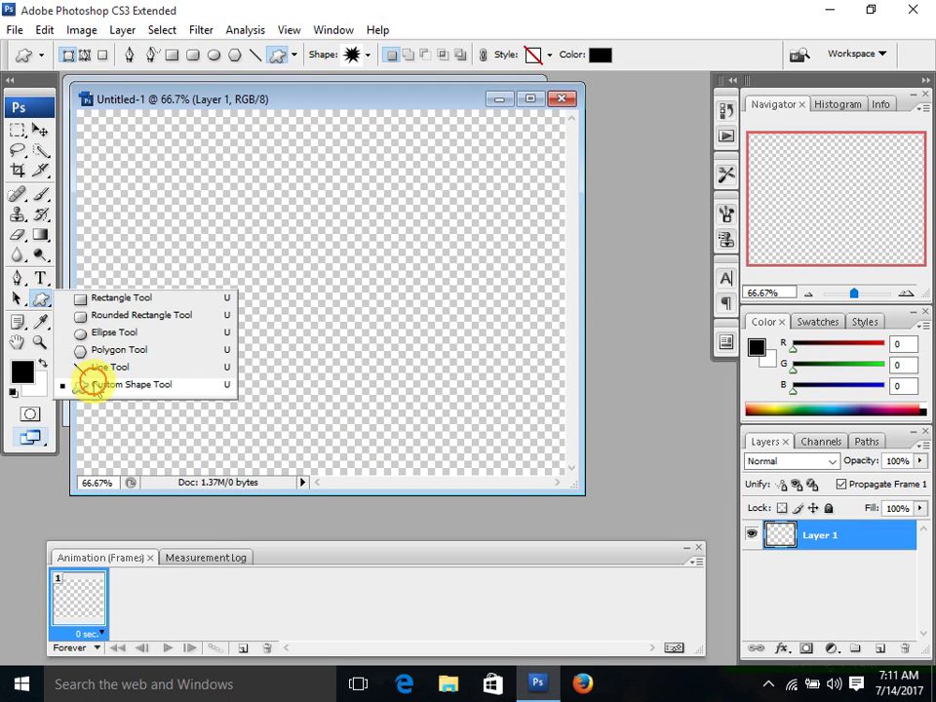
click(95, 383)
click(368, 56)
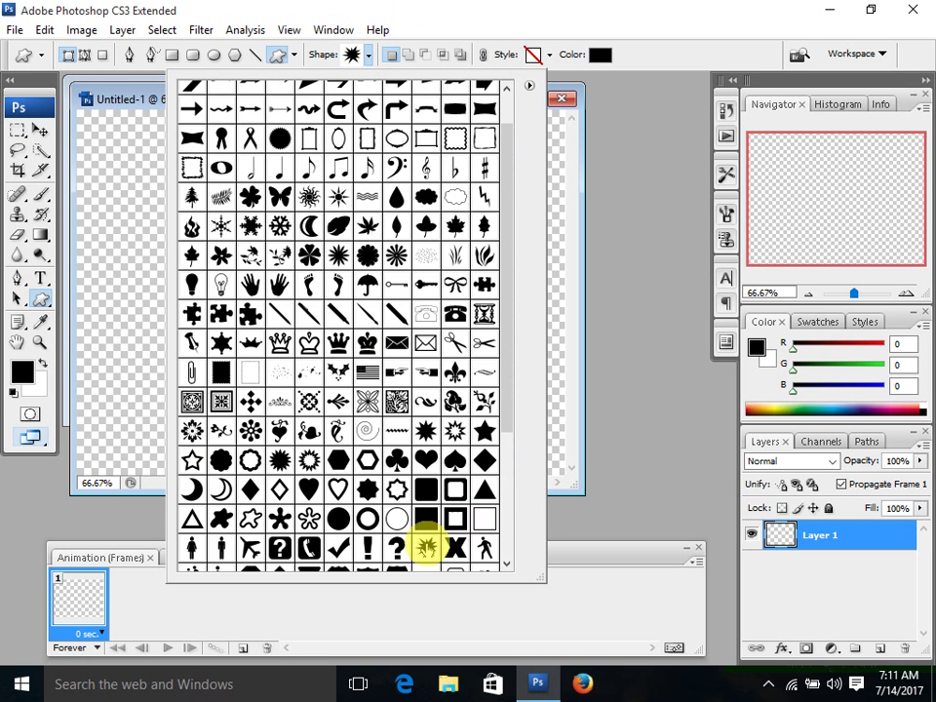
double_click(424, 546)
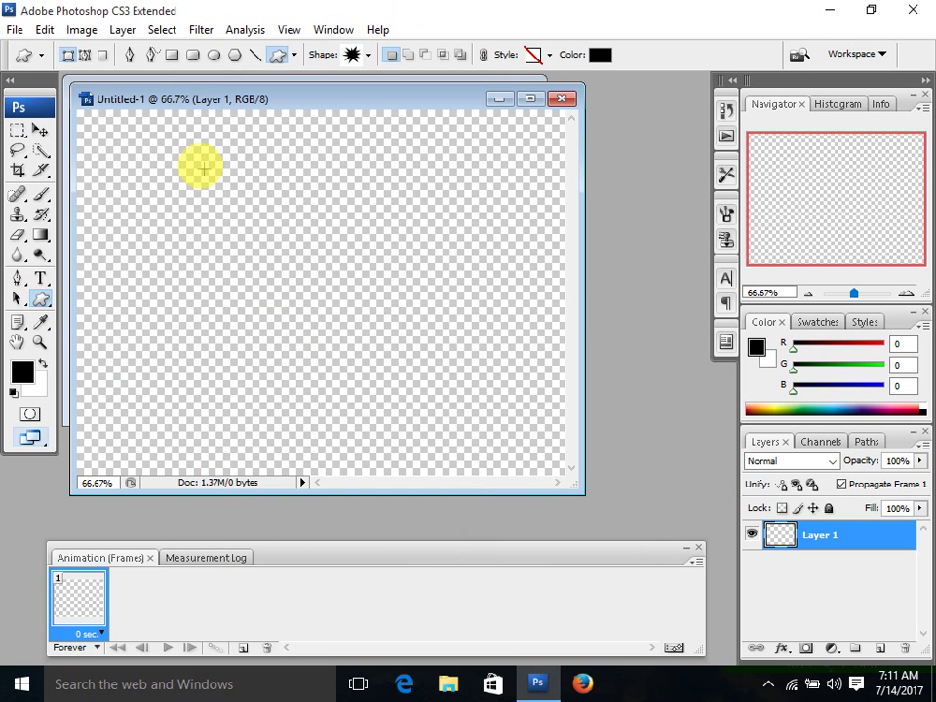
drag(184, 156, 378, 327)
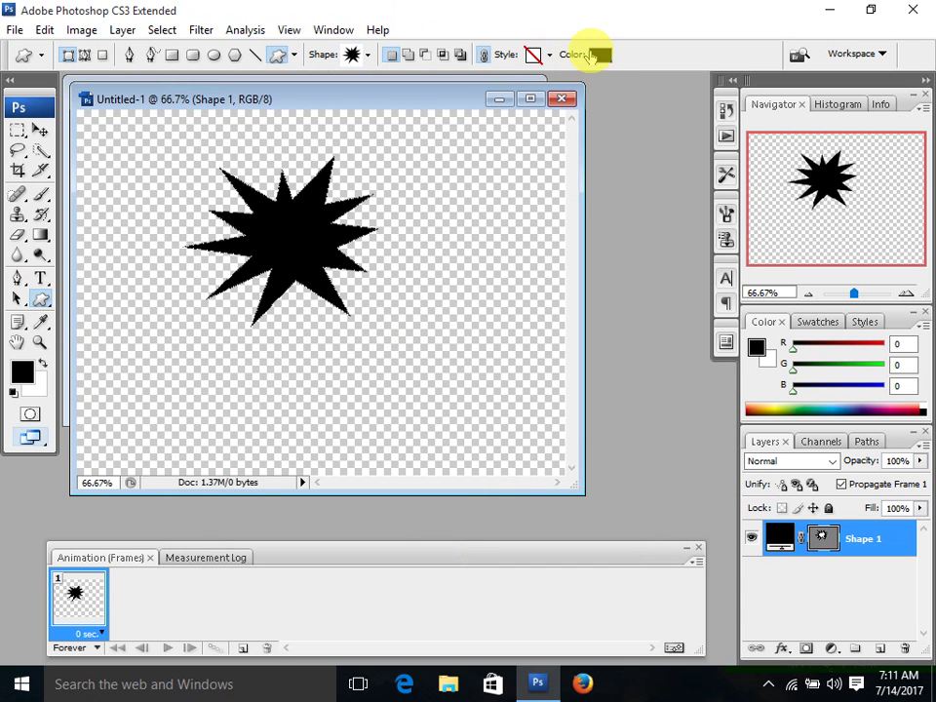
- Set the starburst shape's fill colour to yellow ffcc33
click(600, 56)
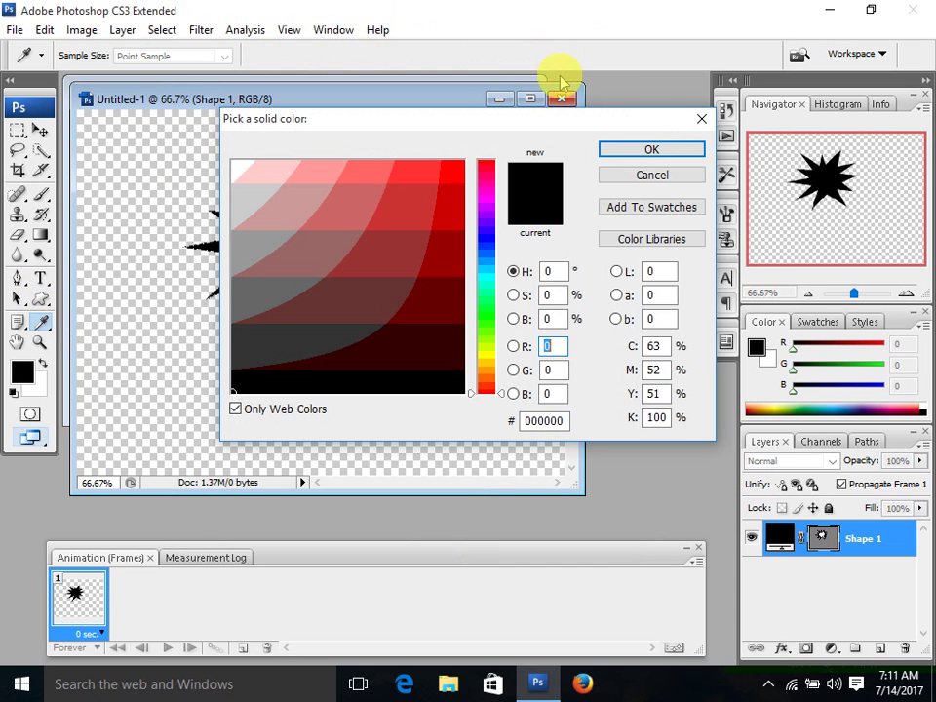
click(487, 361)
click(436, 176)
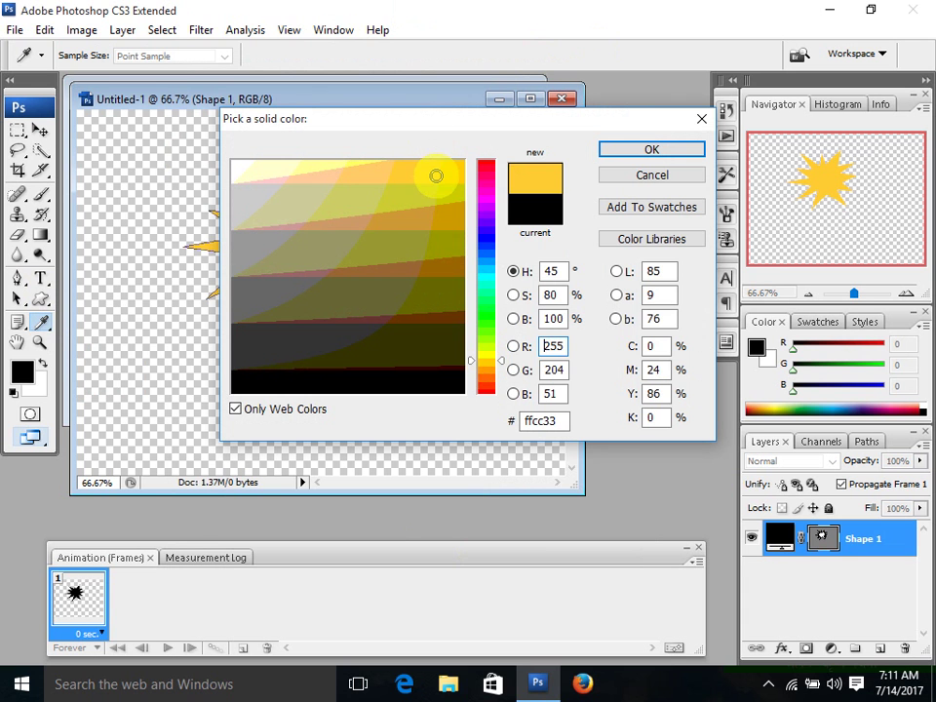
click(606, 150)
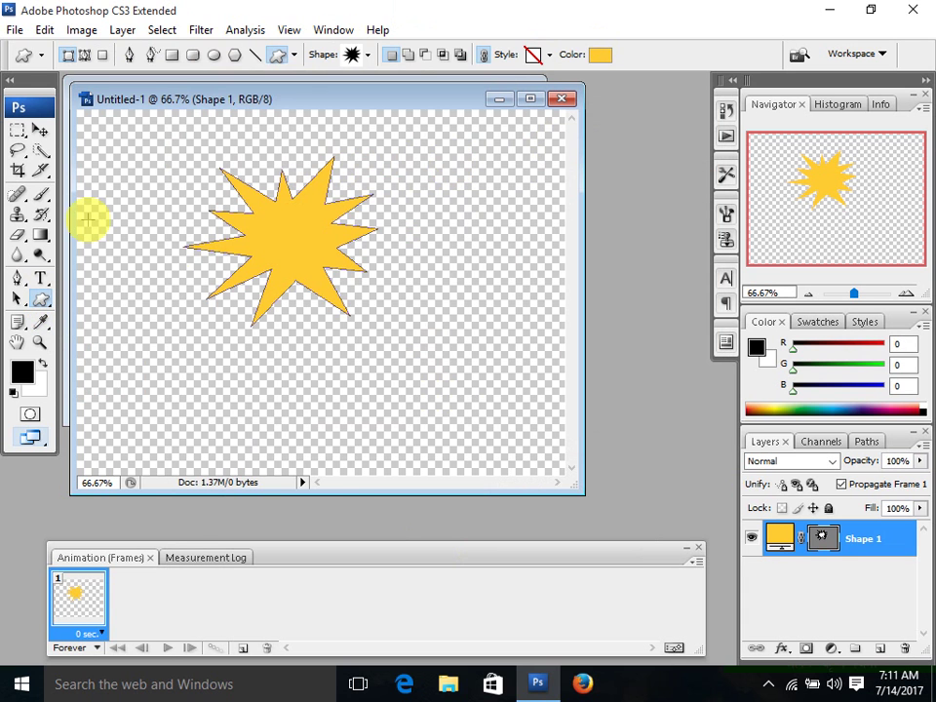
click(40, 278)
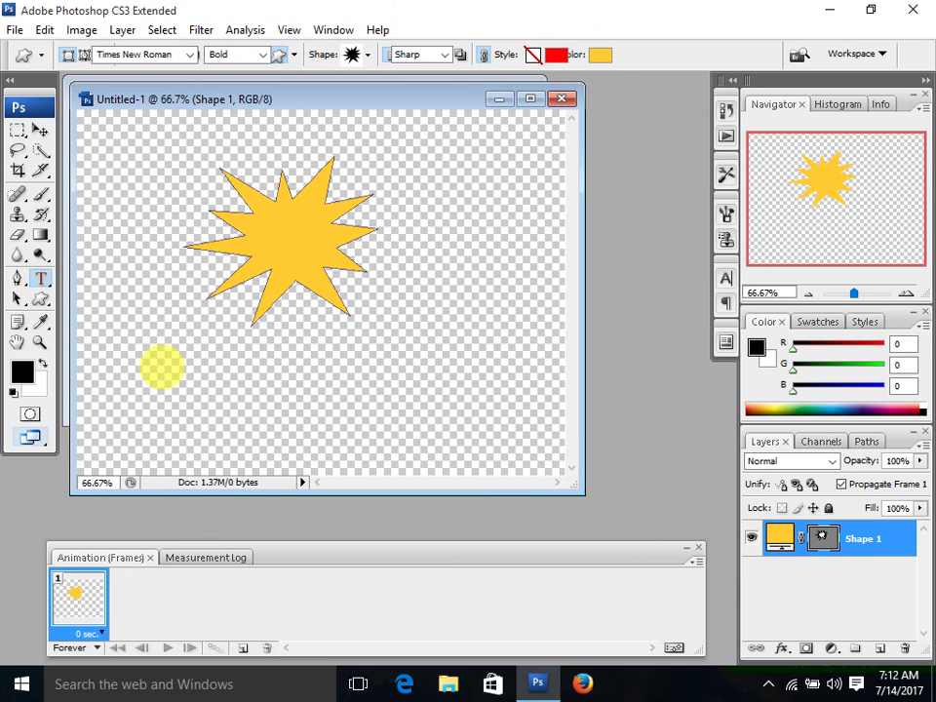
- Add 'New' text, centre it on the starburst, and merge them with Merge Visible
click(161, 368)
text(New)
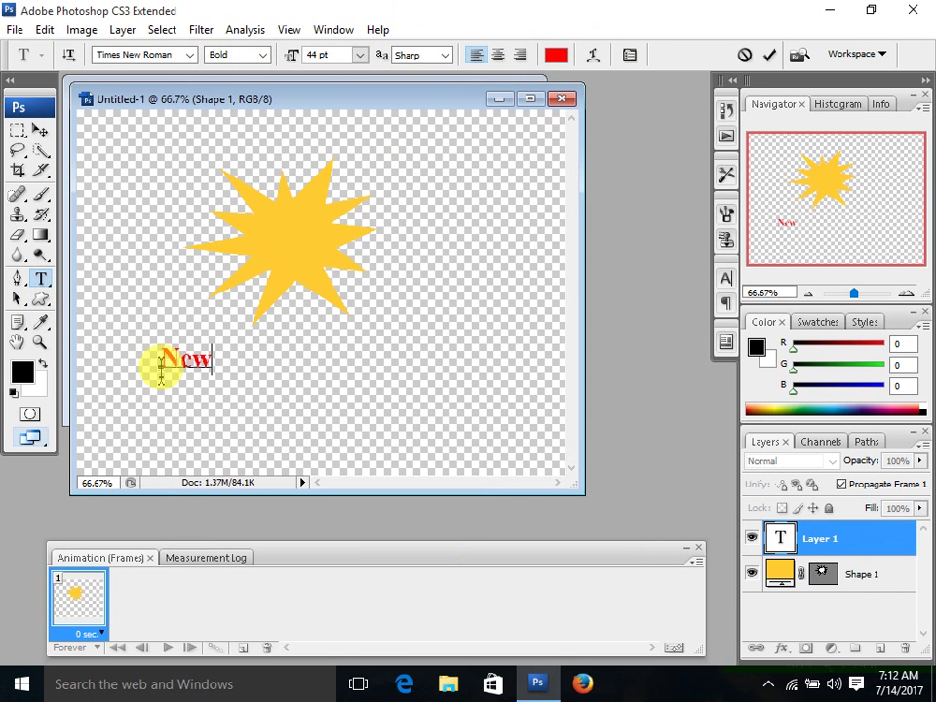
click(38, 131)
drag(186, 363, 287, 237)
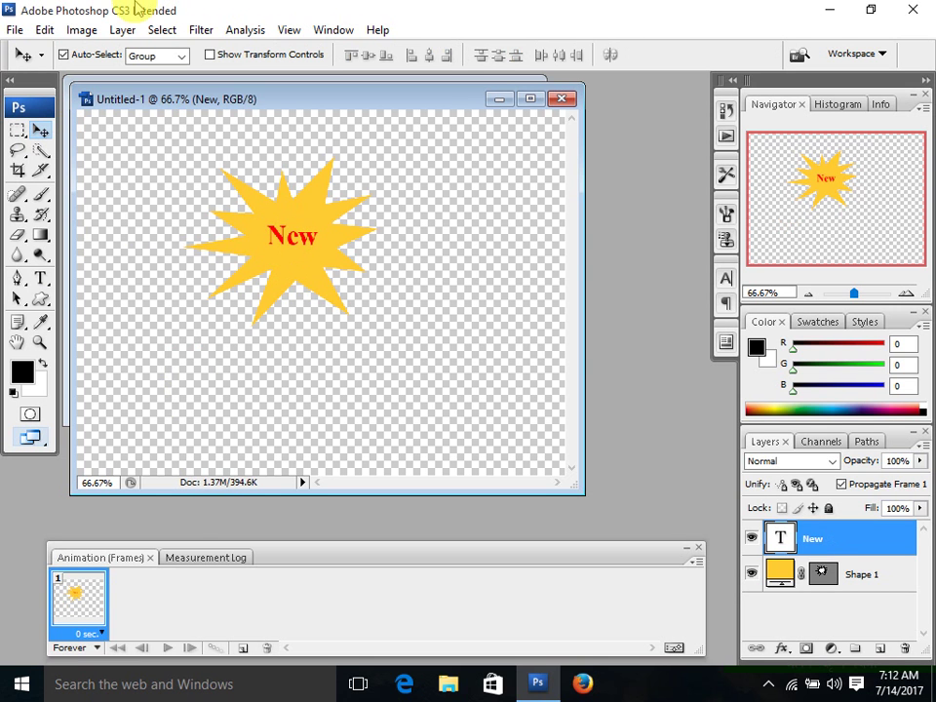
click(122, 31)
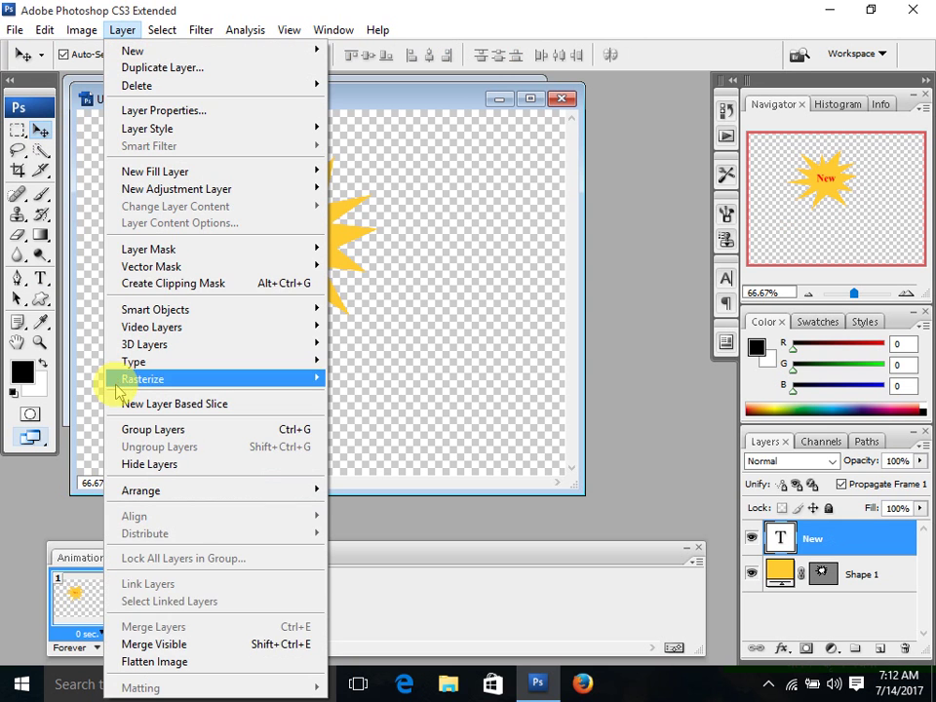
click(139, 644)
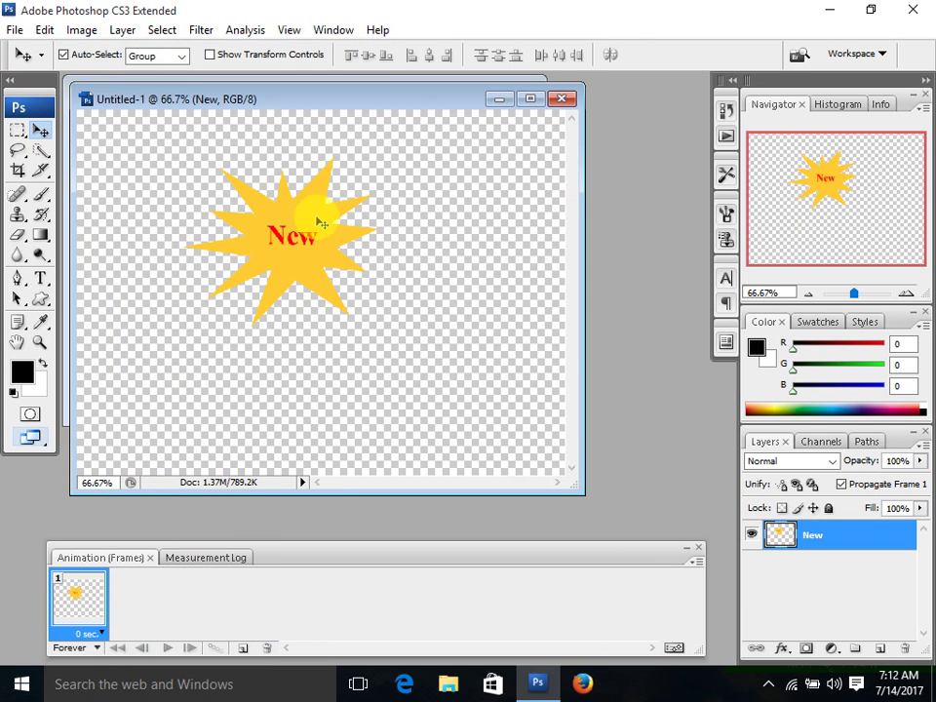
drag(286, 99, 499, 267)
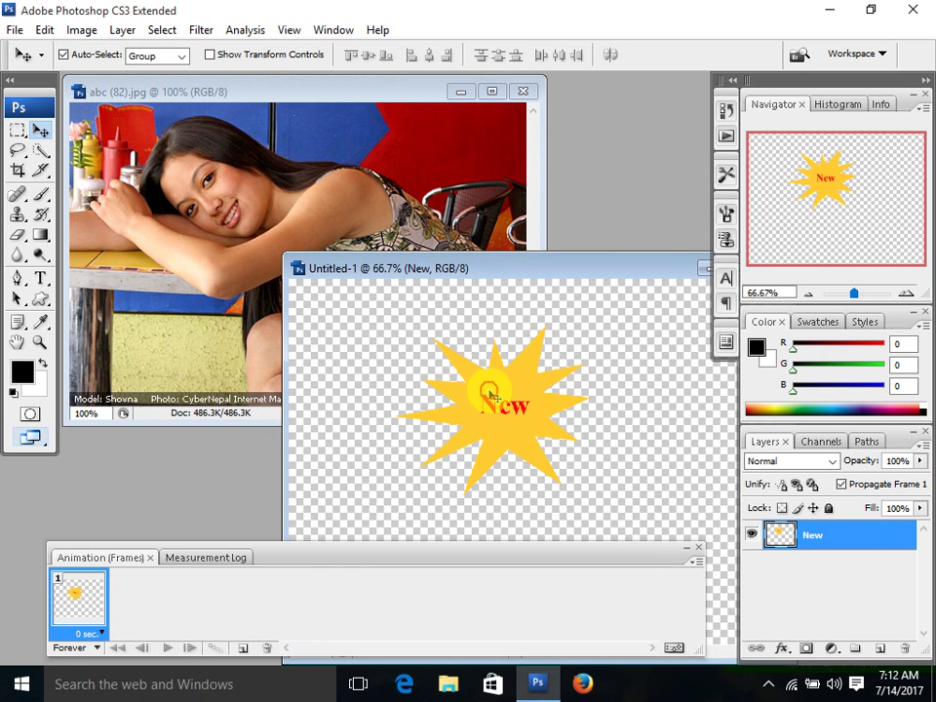
- Drag the badge into abc (82).jpg, scale it to about half, and place it top-right
mouse_move(491, 388)
mouse_down()
mouse_move(263, 249)
mouse_move(321, 214)
mouse_up()
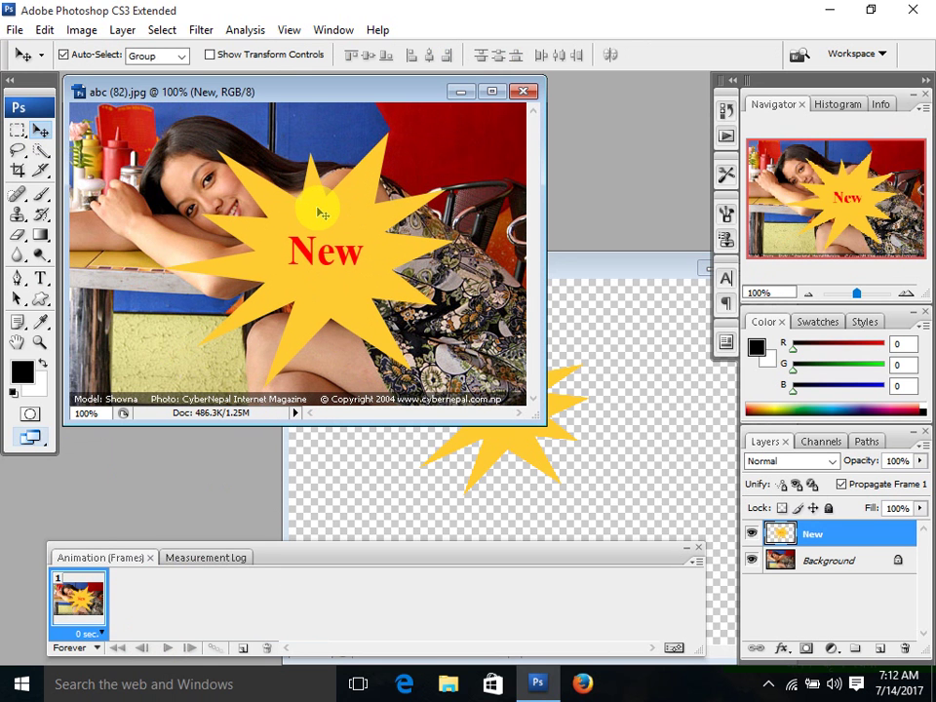
key(ctrl+t)
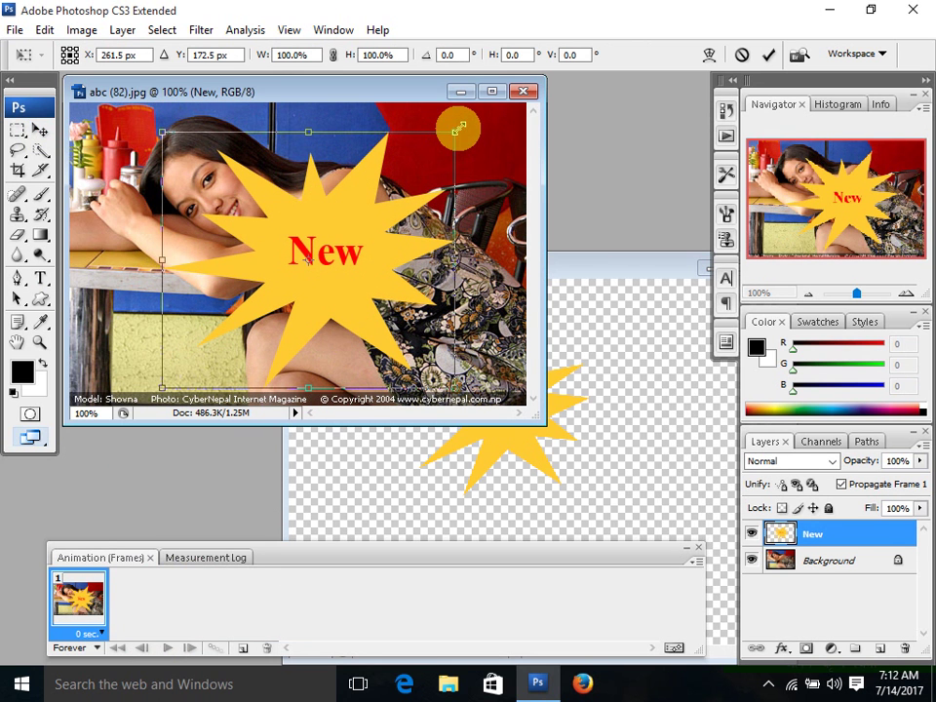
mouse_move(458, 128)
mouse_down()
mouse_move(310, 284)
mouse_move(318, 271)
mouse_up()
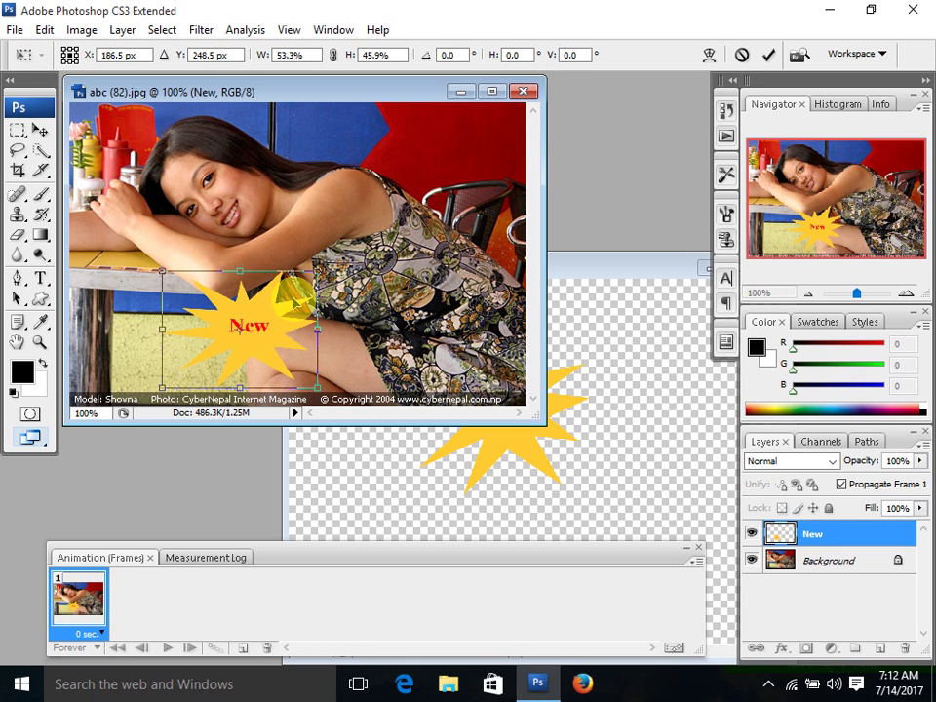
mouse_move(285, 319)
mouse_down()
mouse_move(239, 322)
mouse_move(425, 168)
mouse_move(479, 157)
mouse_up()
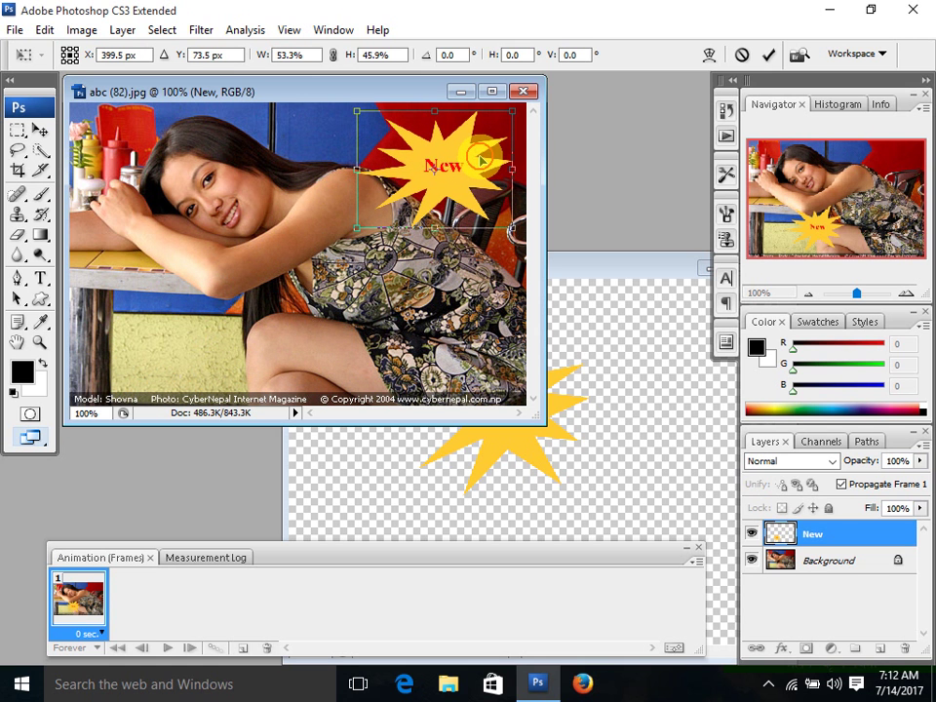
key(Return)
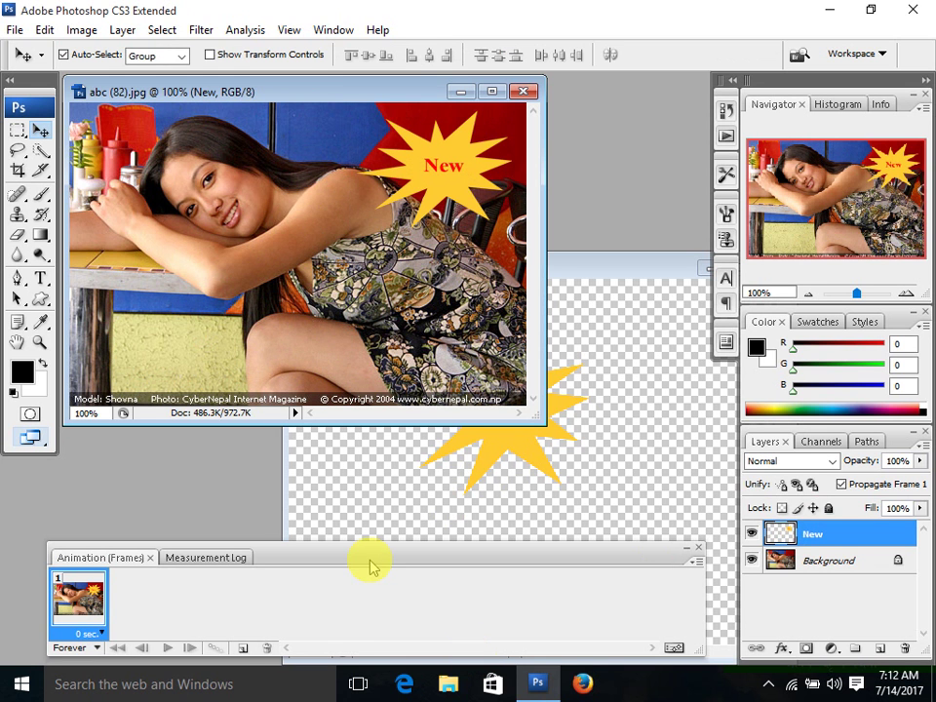
- Duplicate the frame and hide the New layer in frame 2 only
click(242, 649)
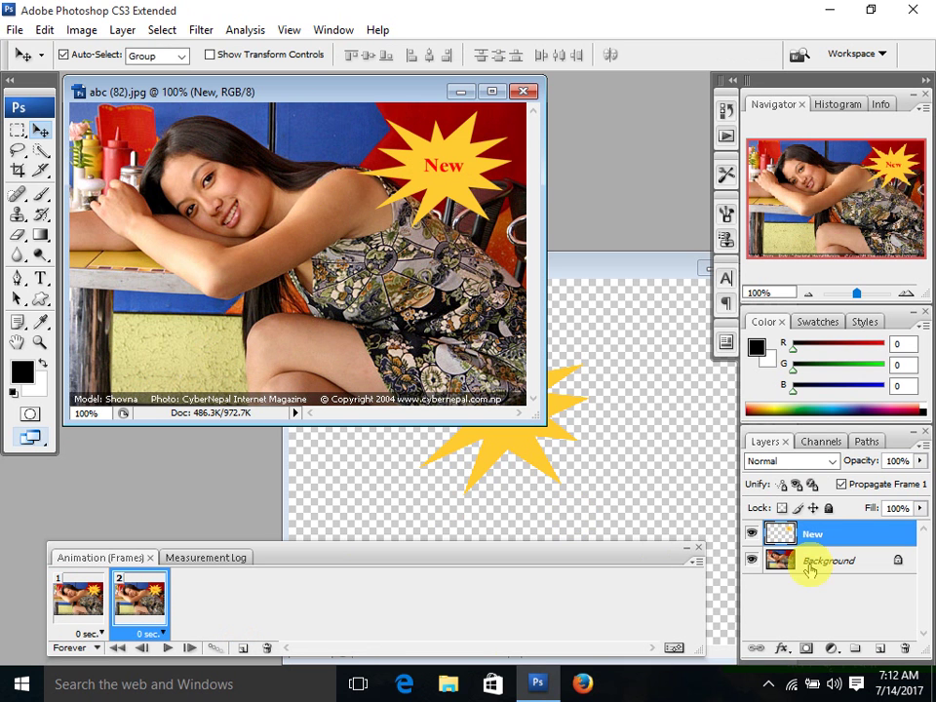
mouse_move(807, 566)
mouse_down()
mouse_move(812, 520)
mouse_move(816, 574)
mouse_up()
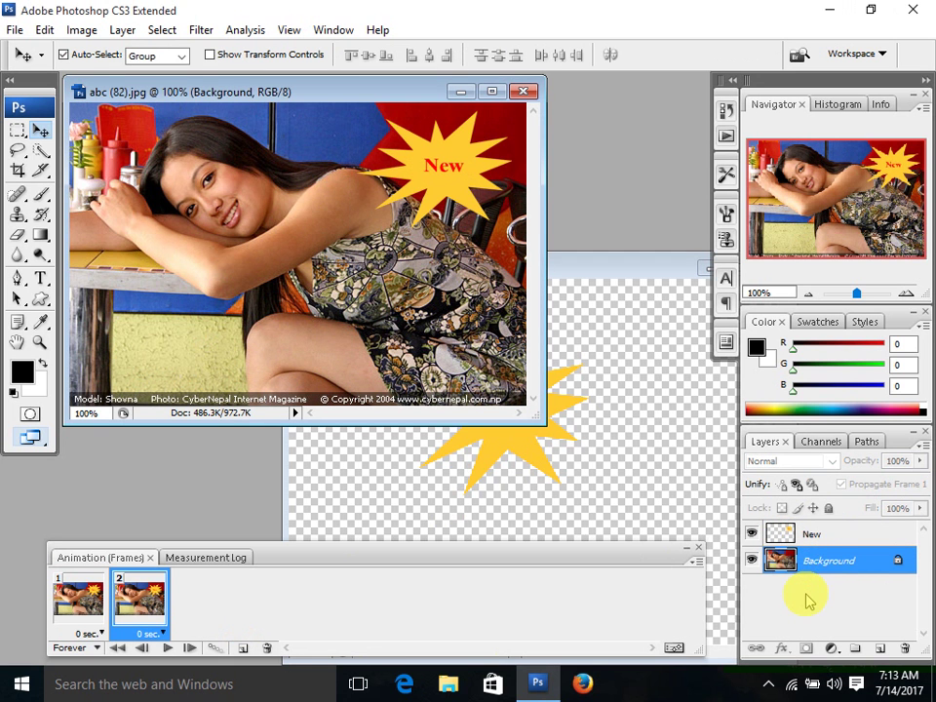
click(819, 535)
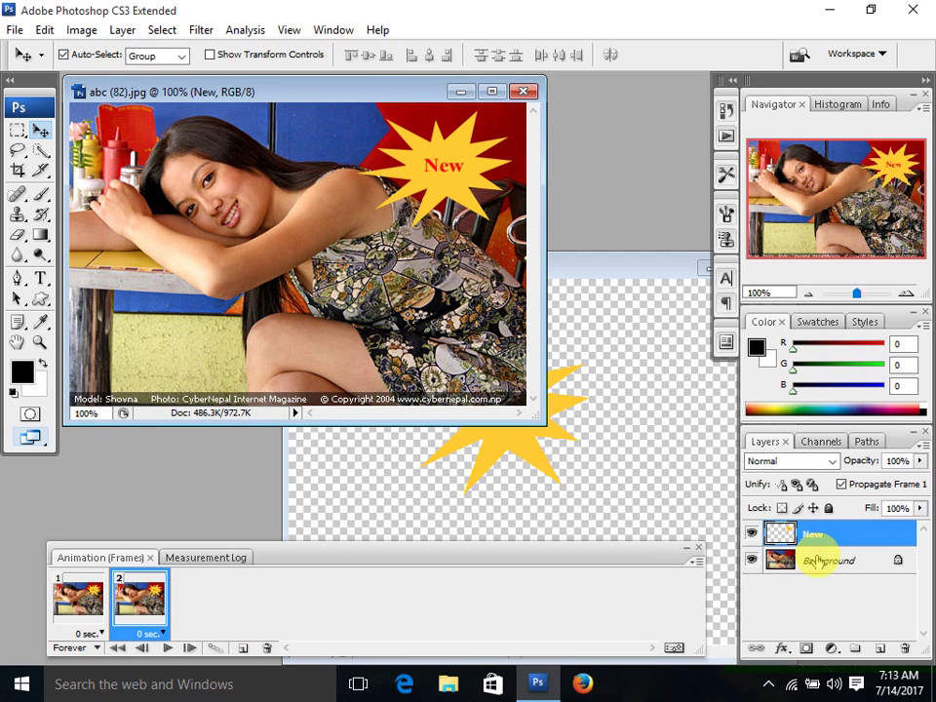
click(816, 560)
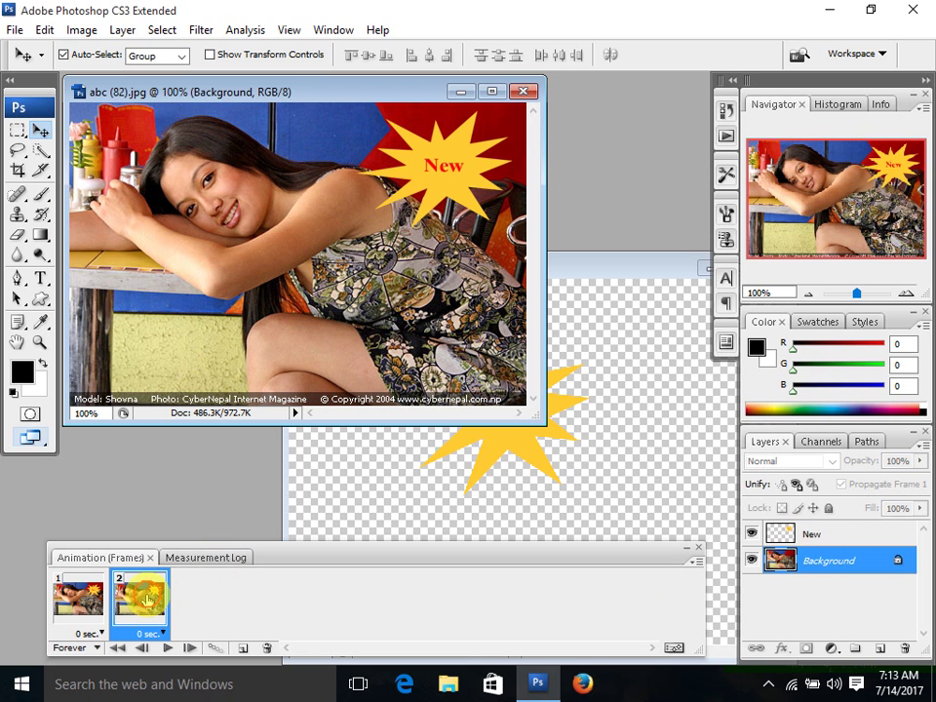
click(751, 533)
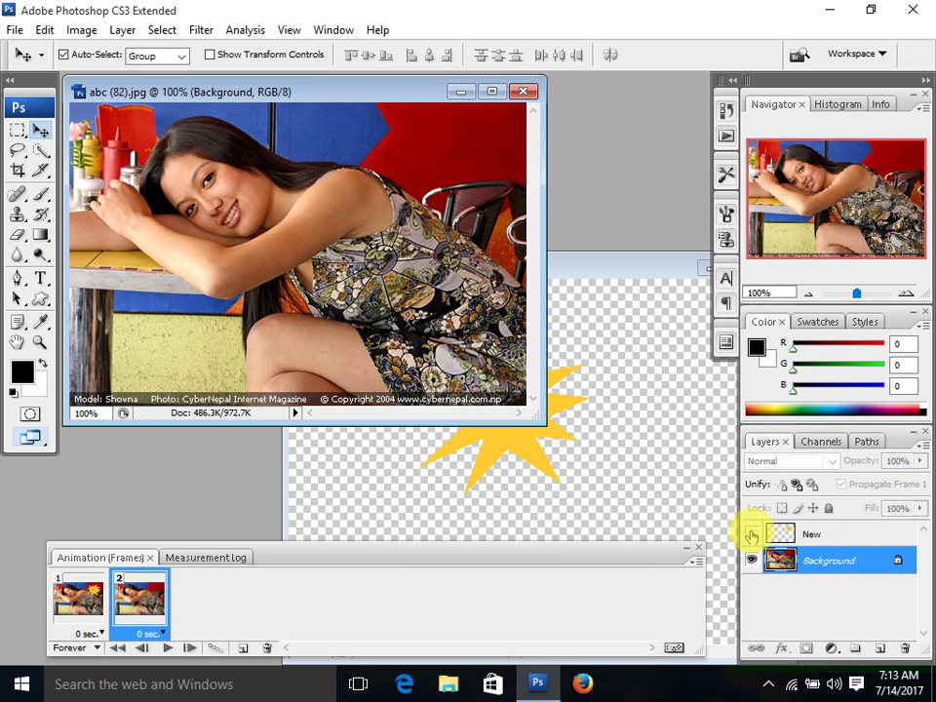
click(78, 597)
click(131, 600)
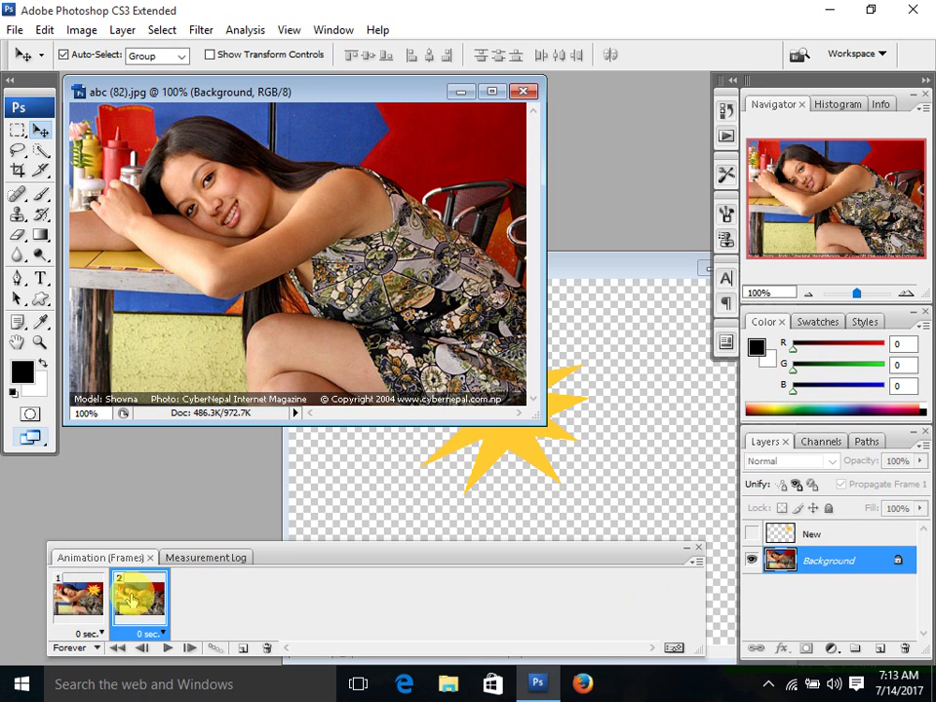
- Set a 0.2 second delay on both frames, then play and stop the preview
click(166, 650)
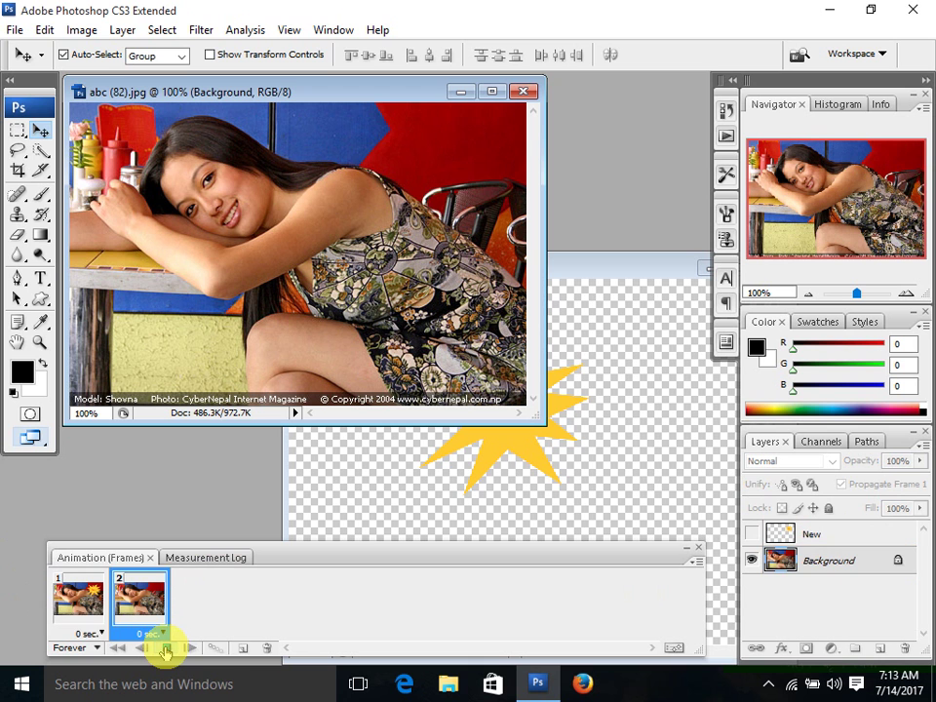
click(92, 633)
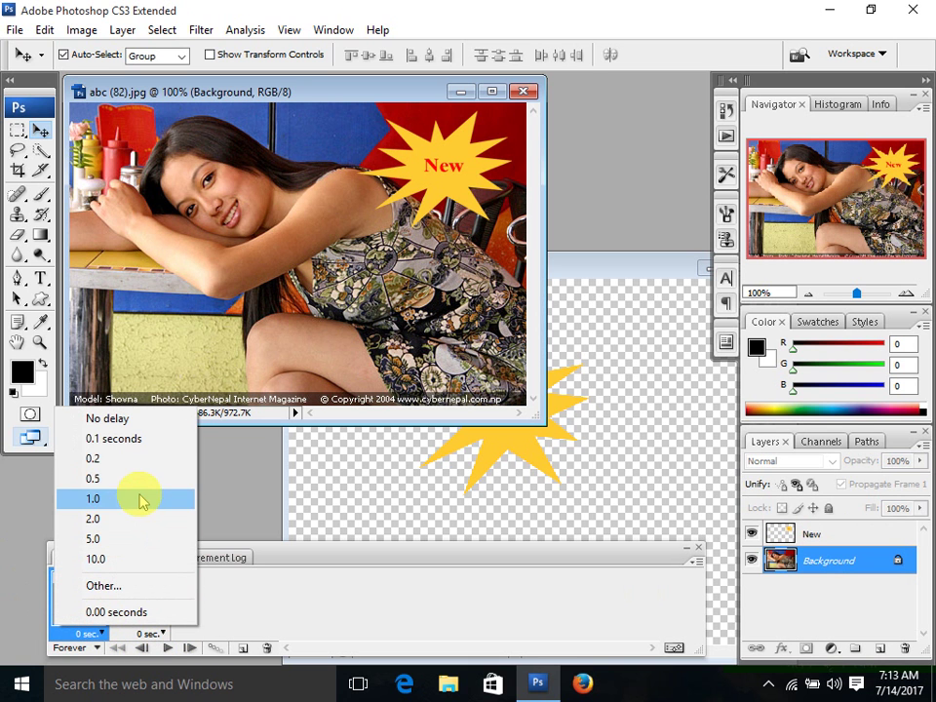
click(133, 458)
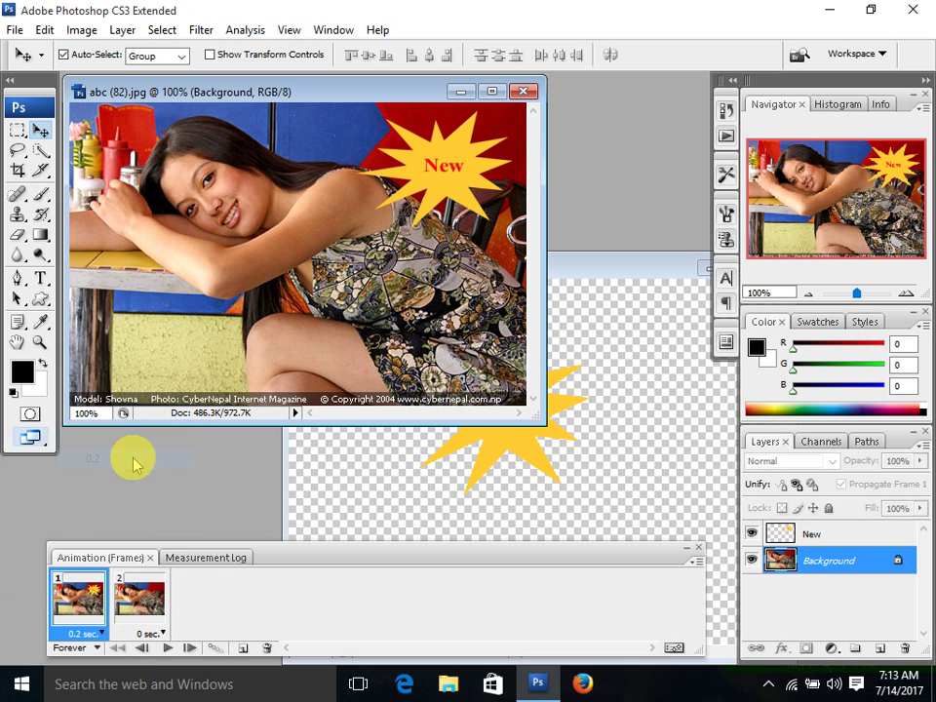
click(164, 634)
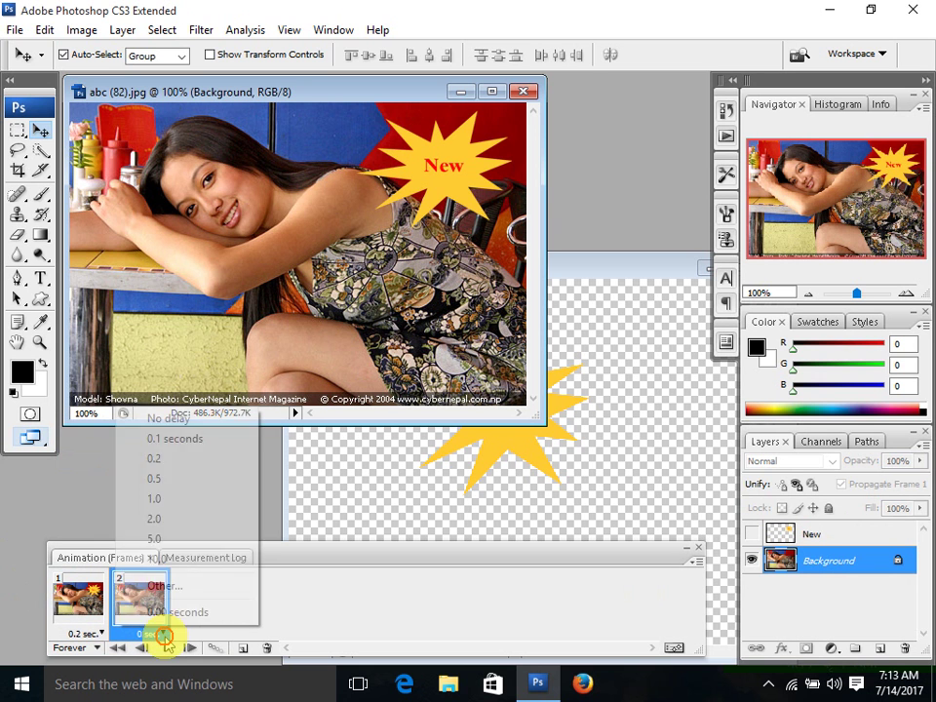
click(179, 459)
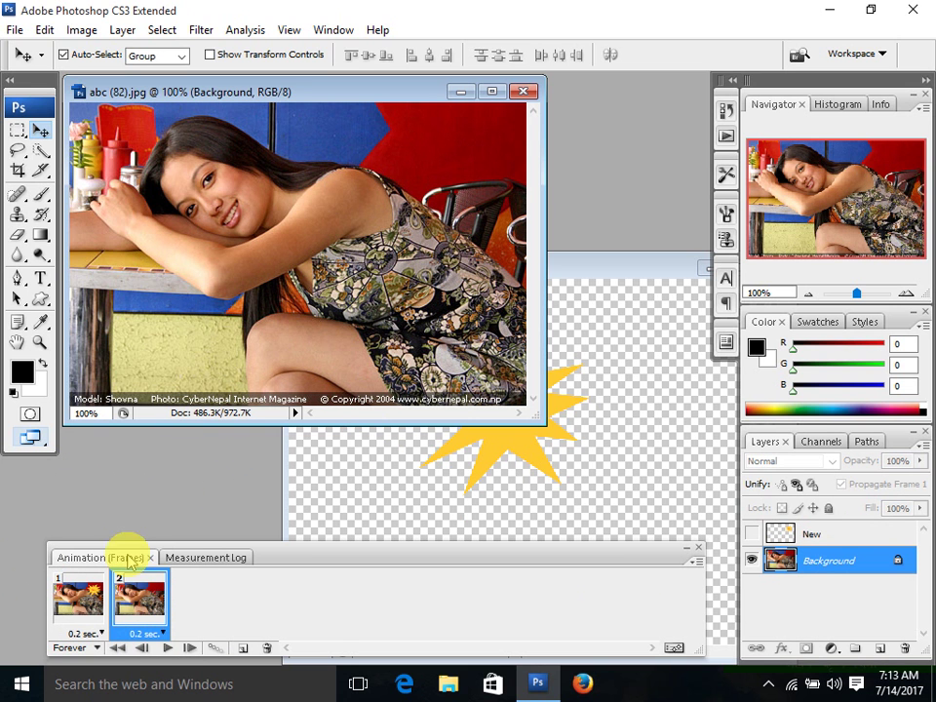
click(167, 649)
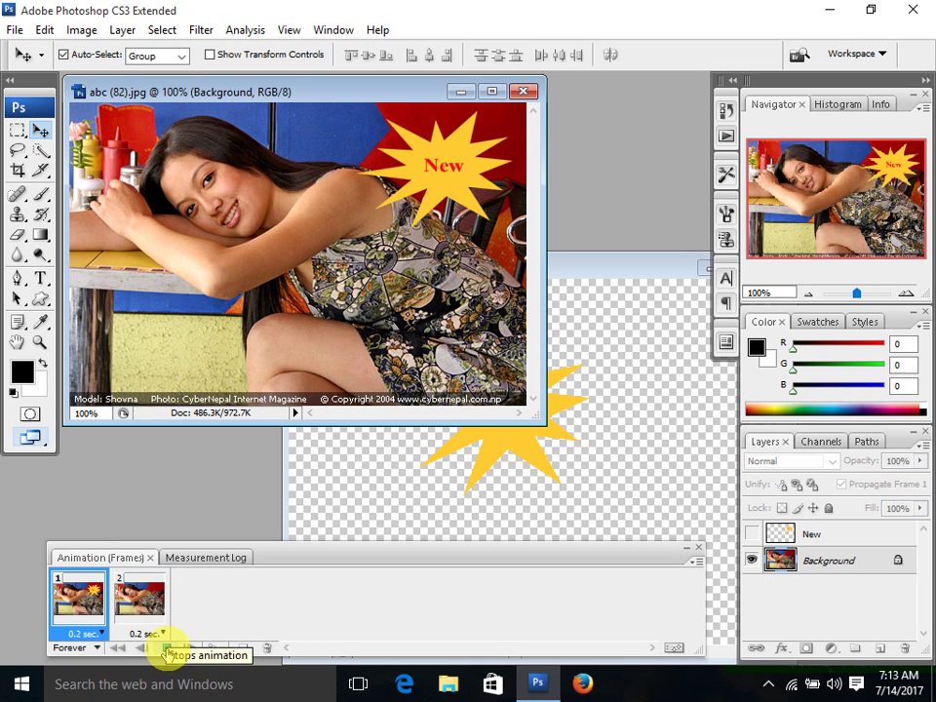
click(167, 649)
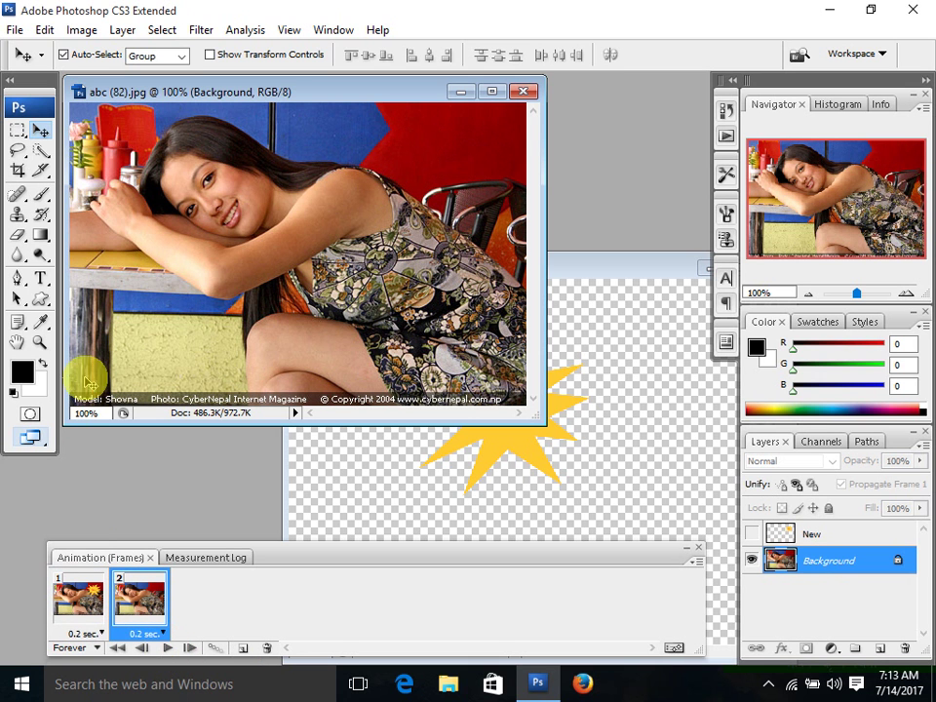
- Use Save for Web & Devices to save a GIF named 'add' on the Desktop
click(14, 30)
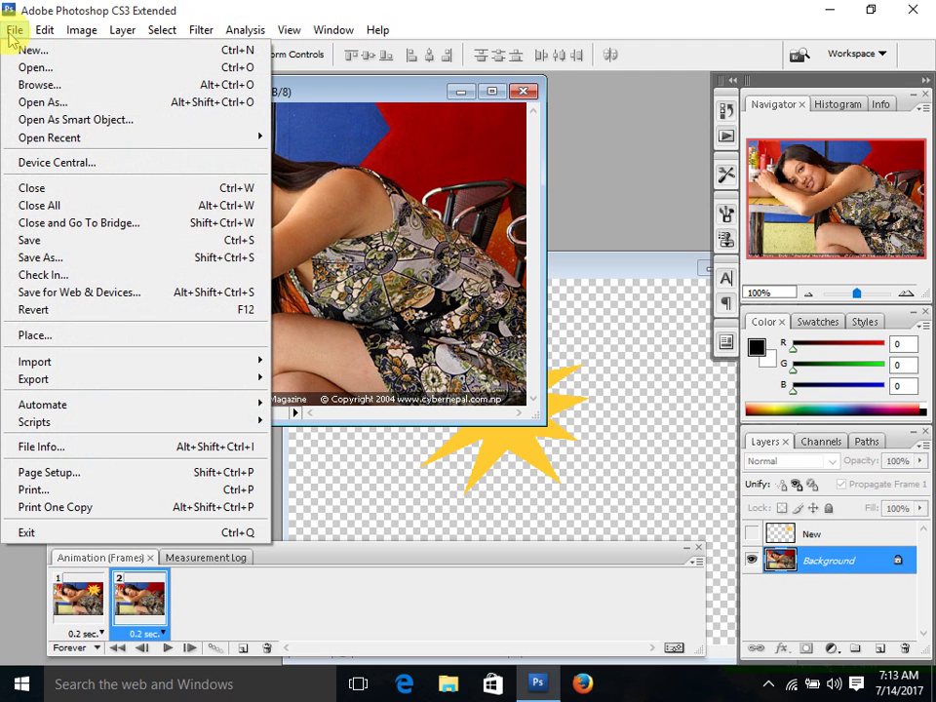
click(119, 293)
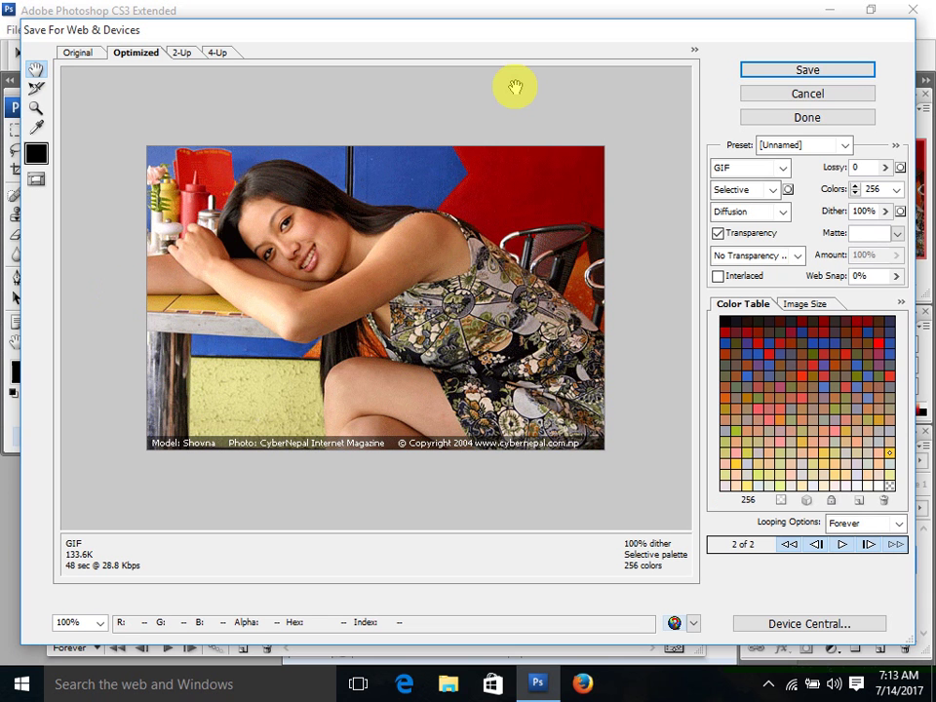
click(808, 70)
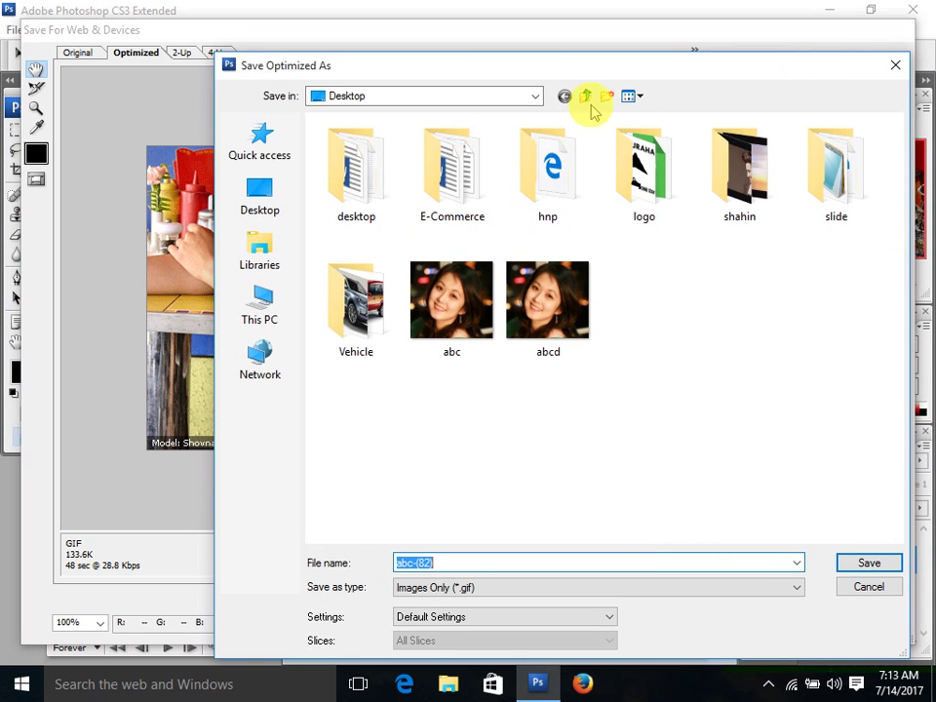
click(248, 200)
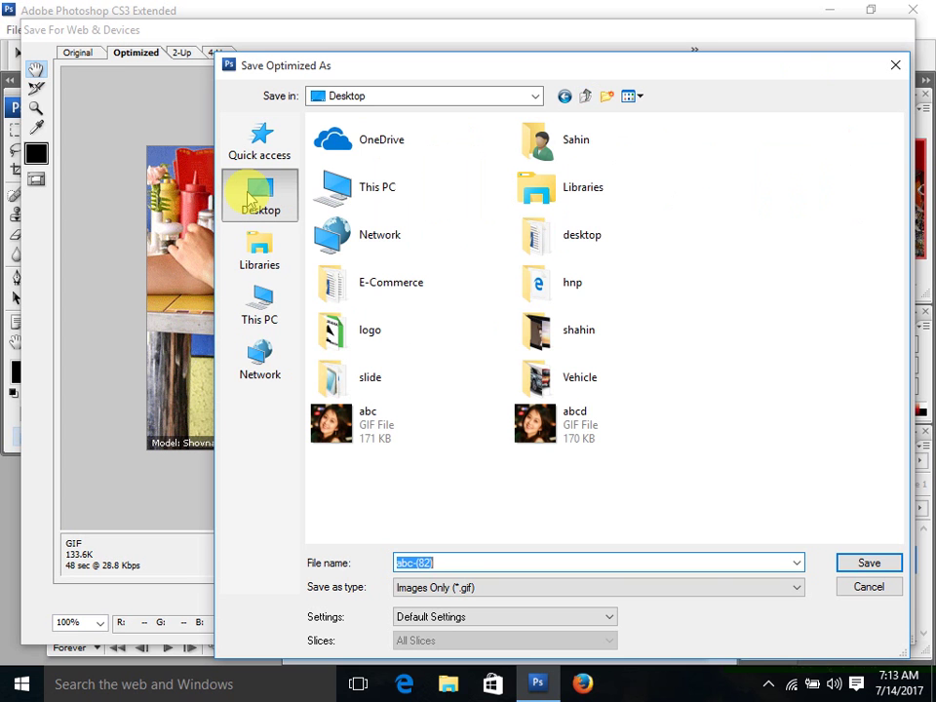
text(add)
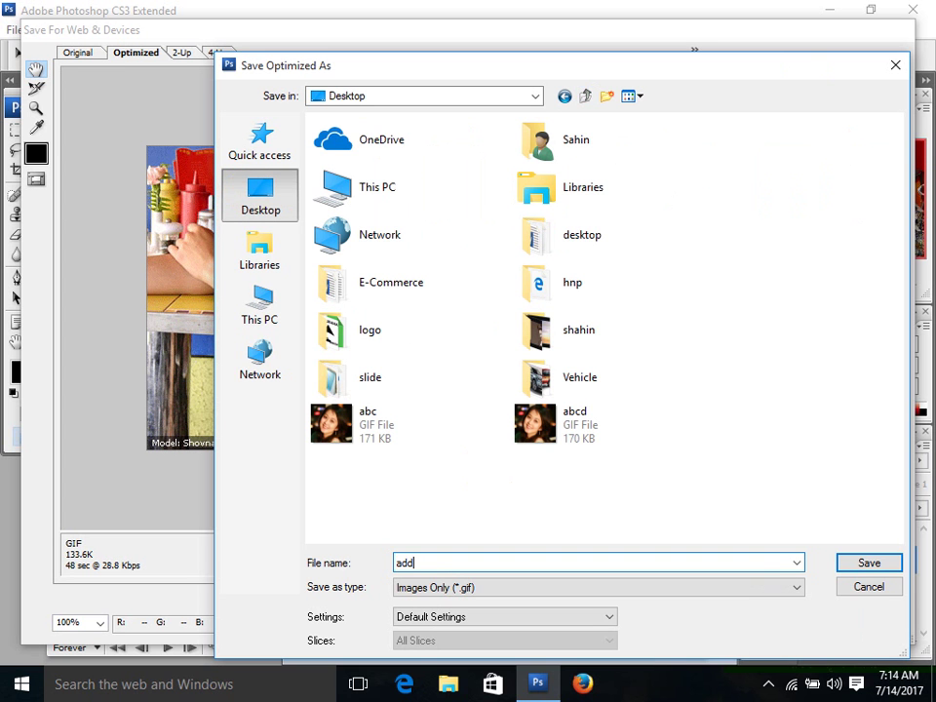
click(863, 563)
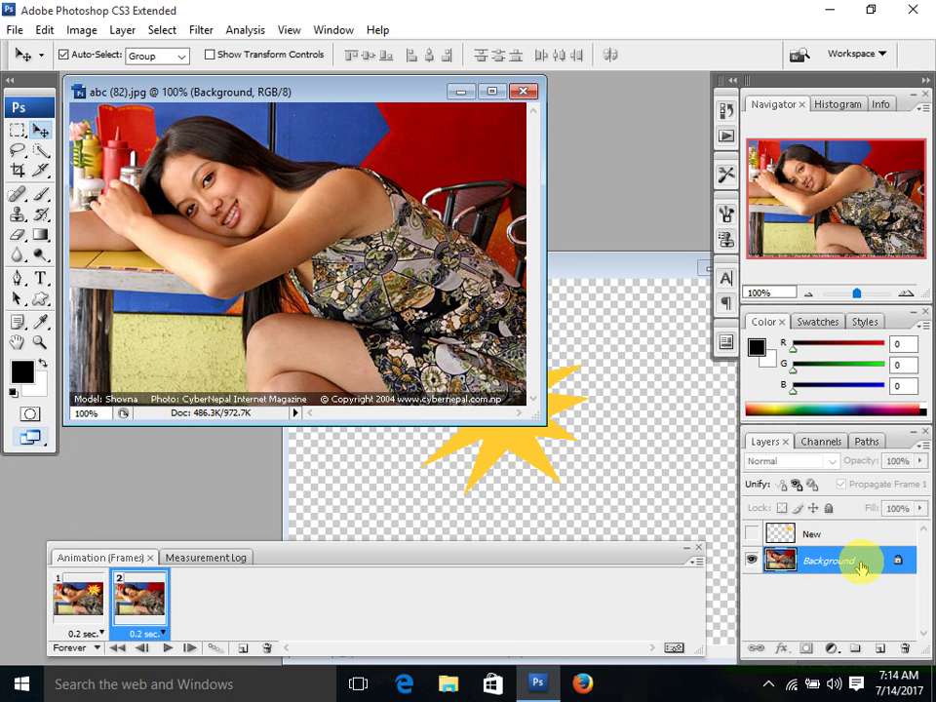
- Close abc (82).jpg and Untitled-1 without saving, then minimize Photoshop
click(524, 92)
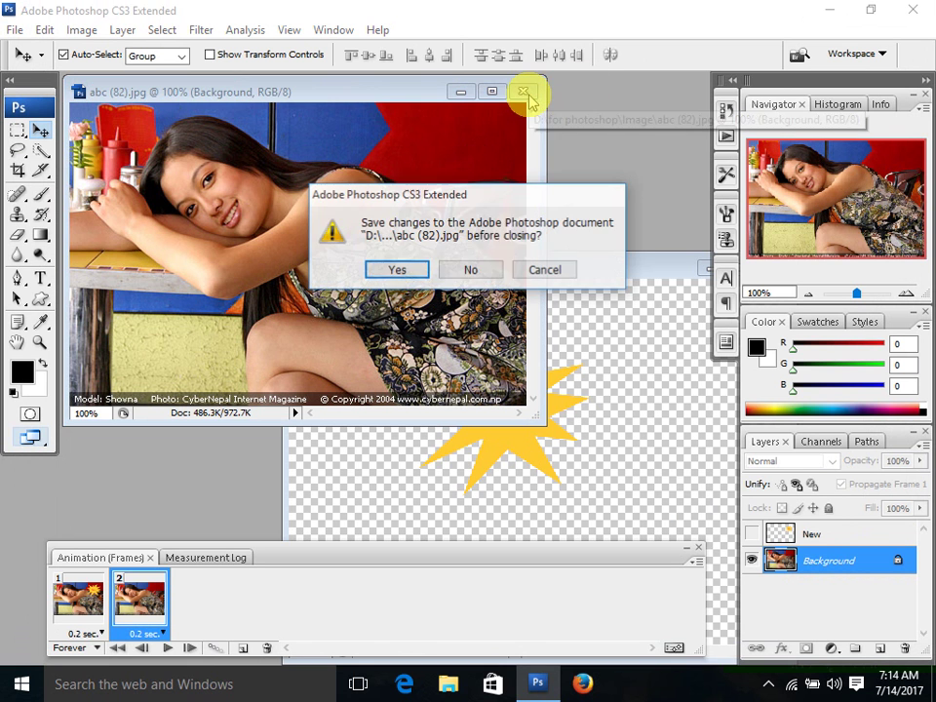
click(473, 270)
mouse_move(569, 267)
mouse_down()
mouse_move(401, 156)
mouse_move(403, 118)
mouse_up()
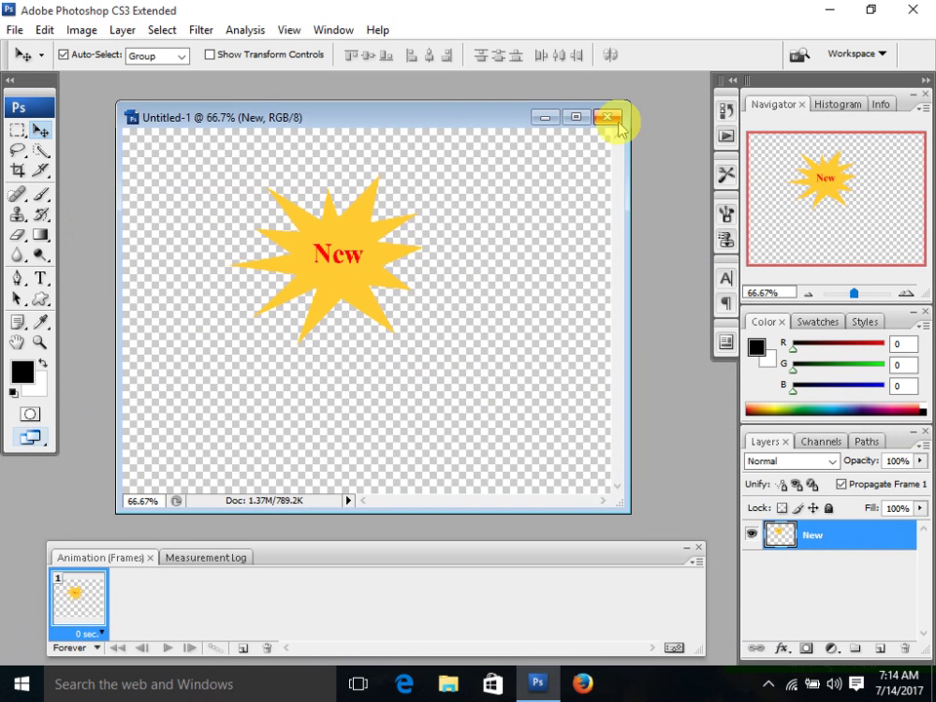
click(614, 120)
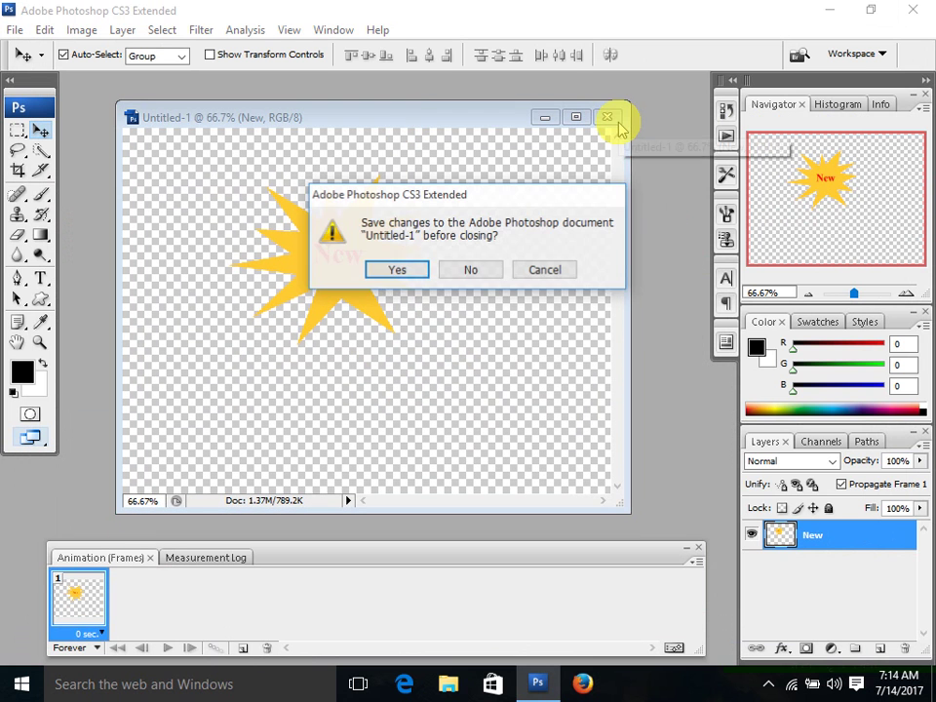
click(400, 270)
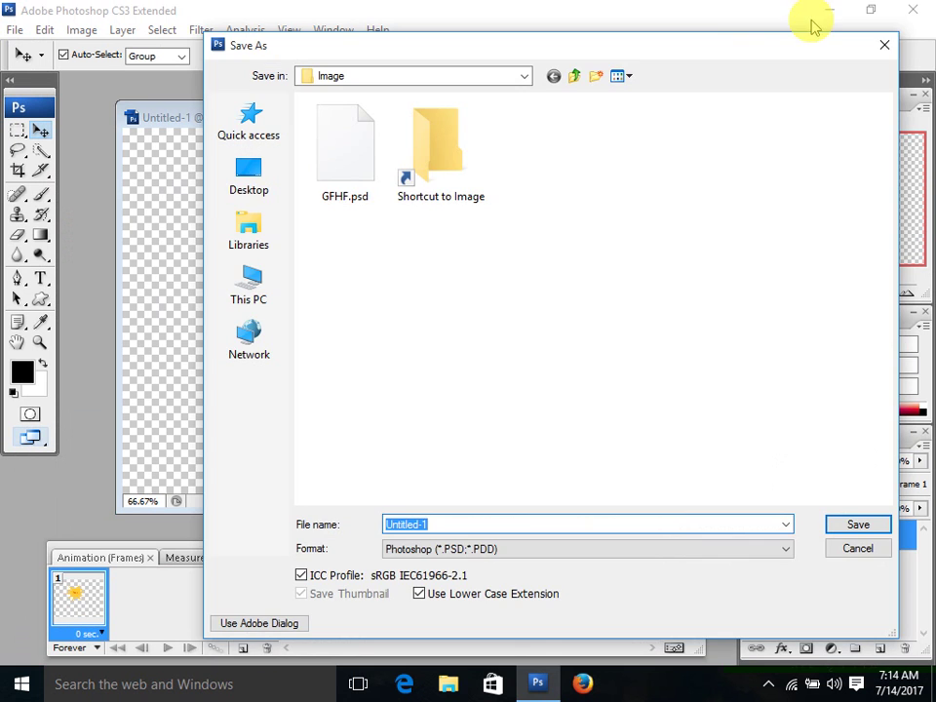
click(886, 44)
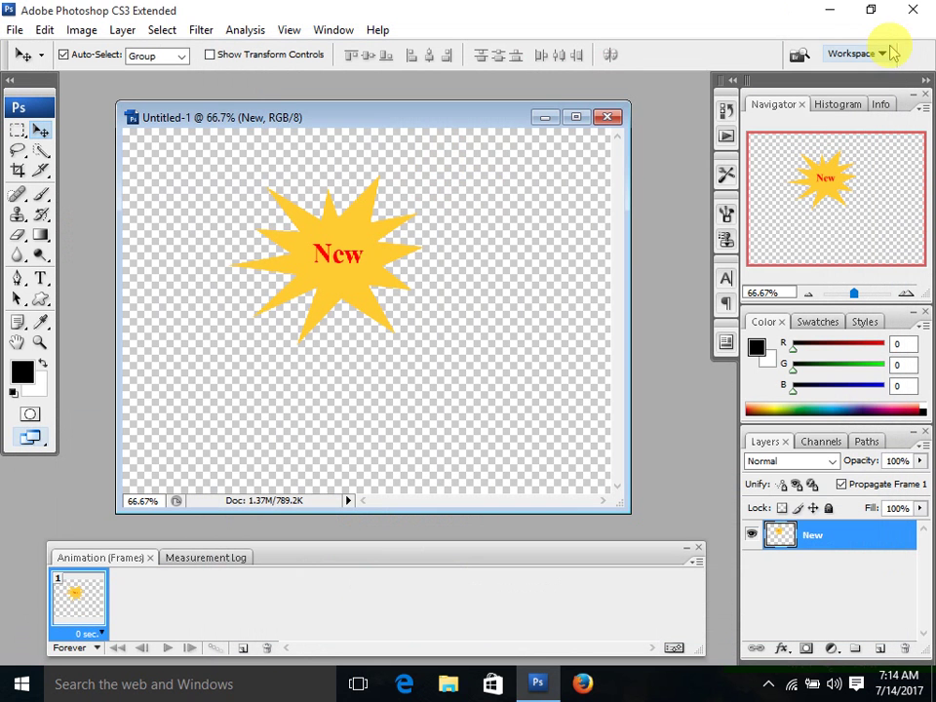
click(606, 118)
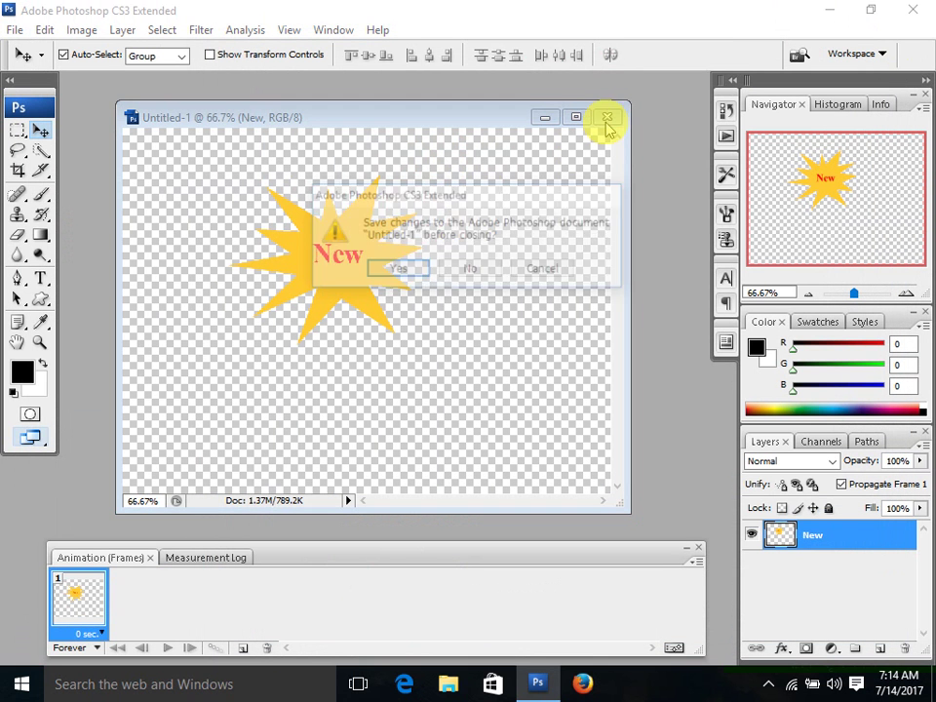
click(473, 270)
click(830, 9)
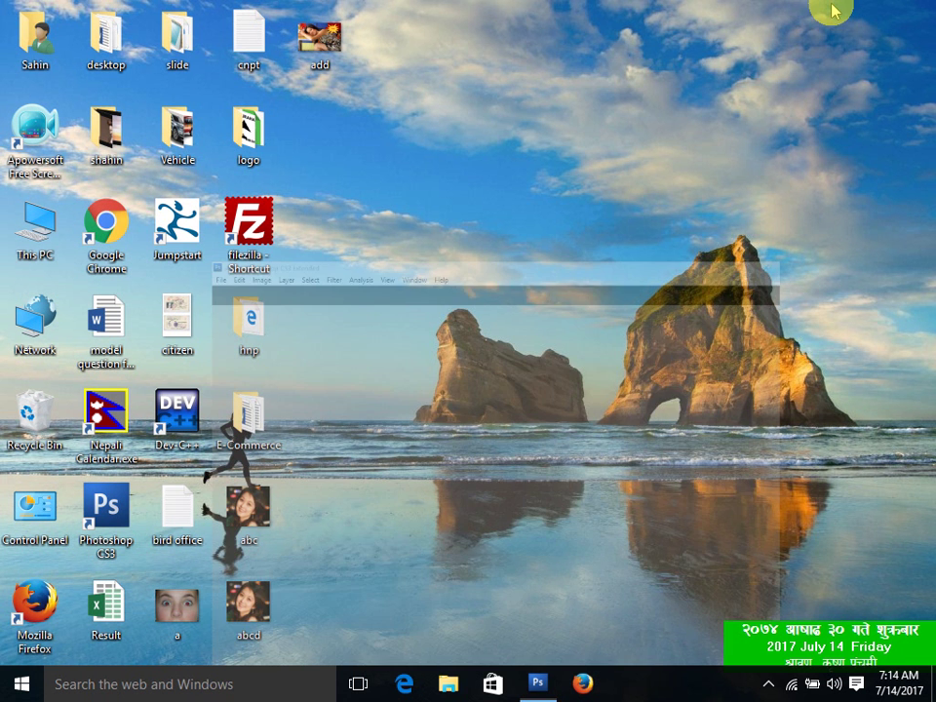
- Open the saved 'add' GIF from the desktop's right-click menu to view the blinking animation
click(329, 43)
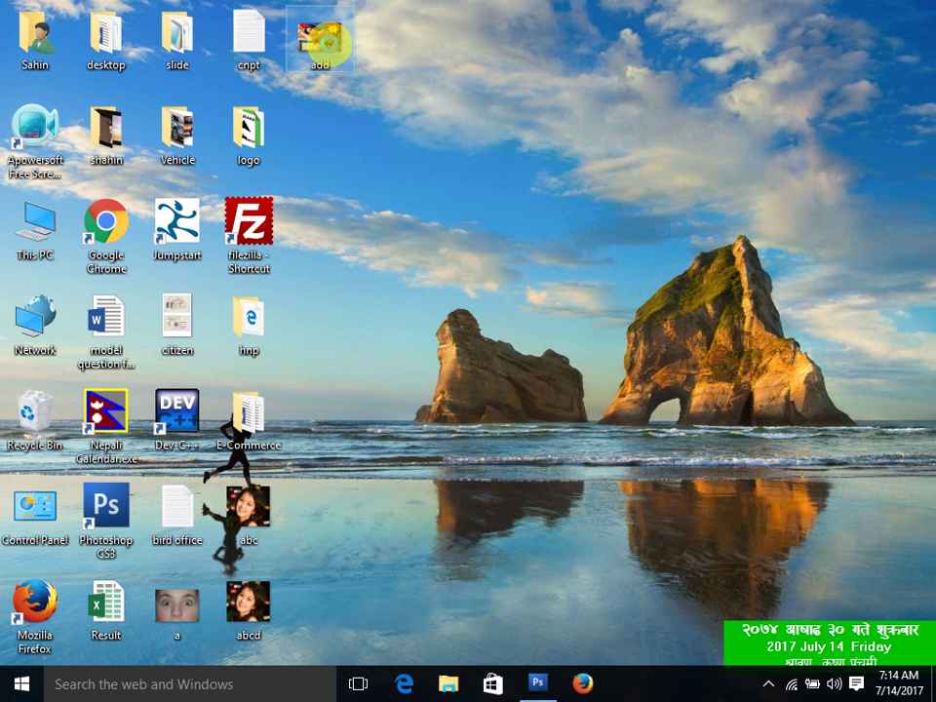
right_click(330, 43)
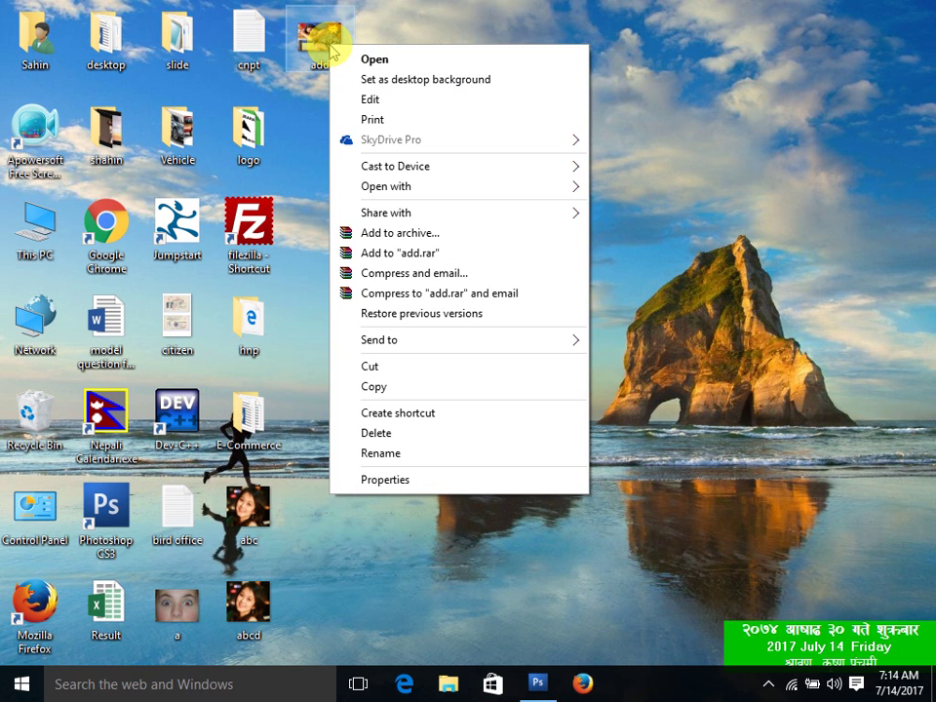
click(370, 57)
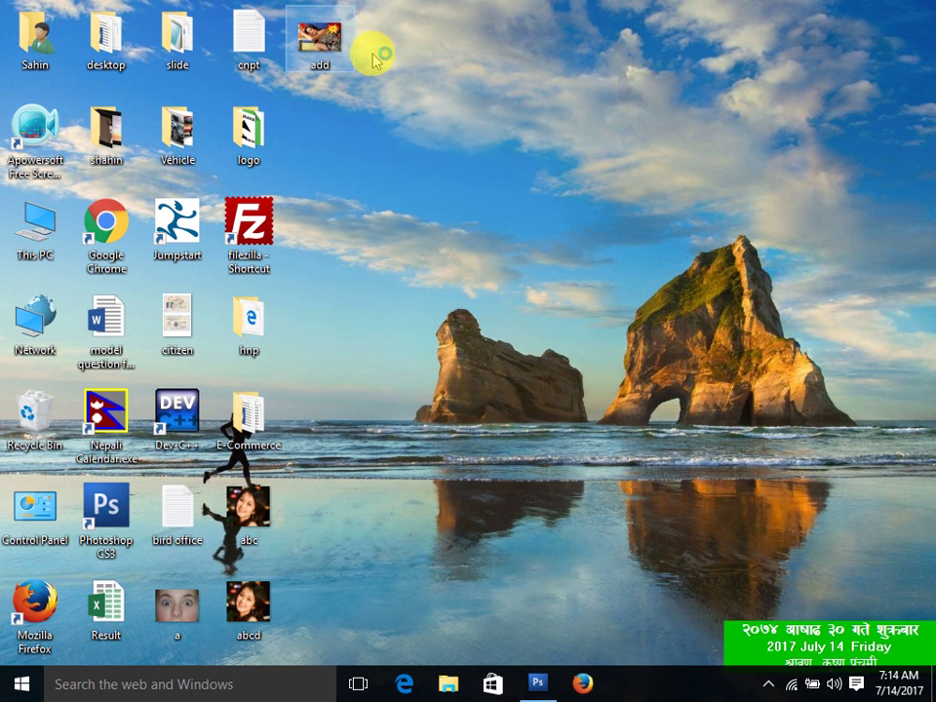